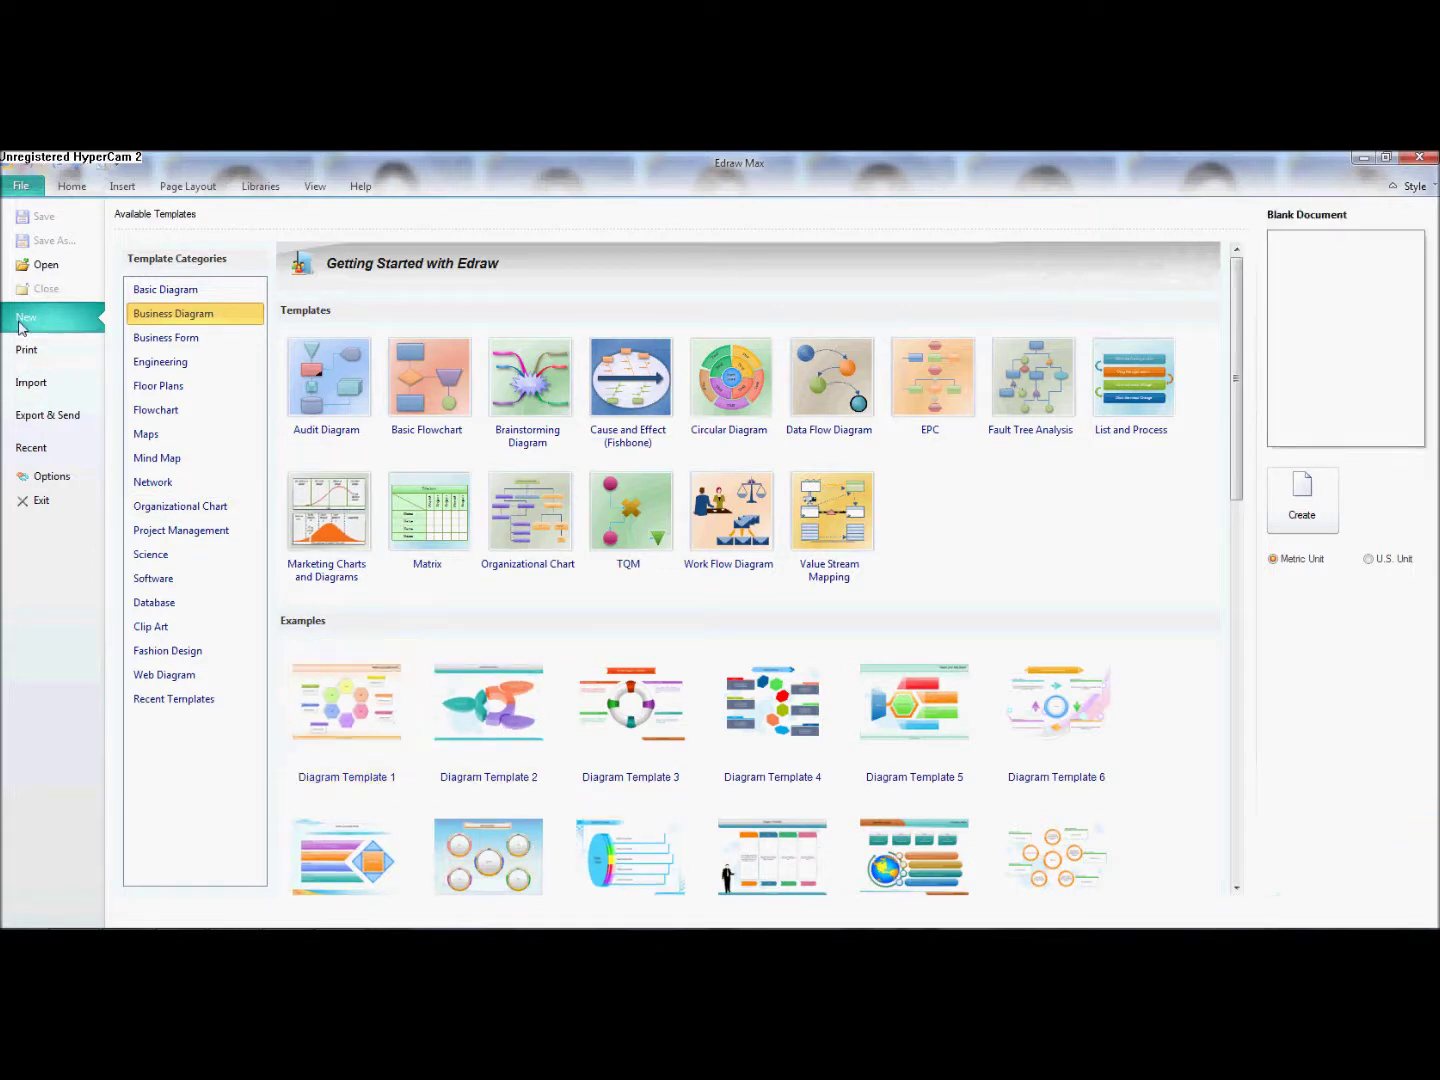
# Create a new drawing from the Basic Network Diagram template in the Network category.
pyautogui.click(199, 483)
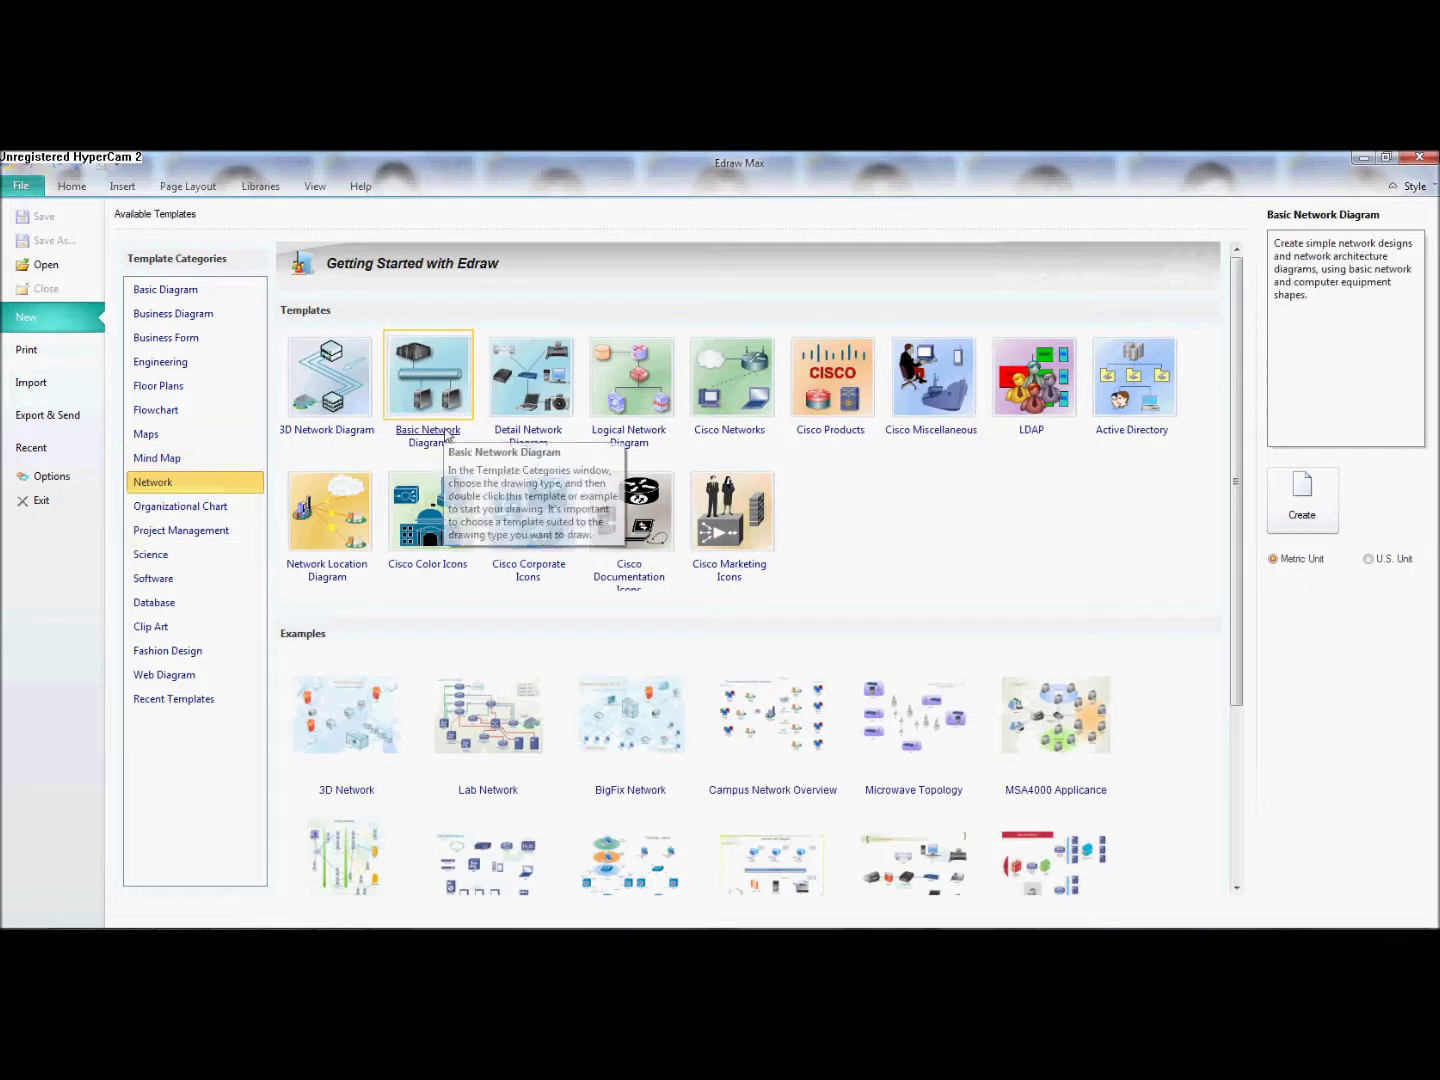
pyautogui.click(449, 433)
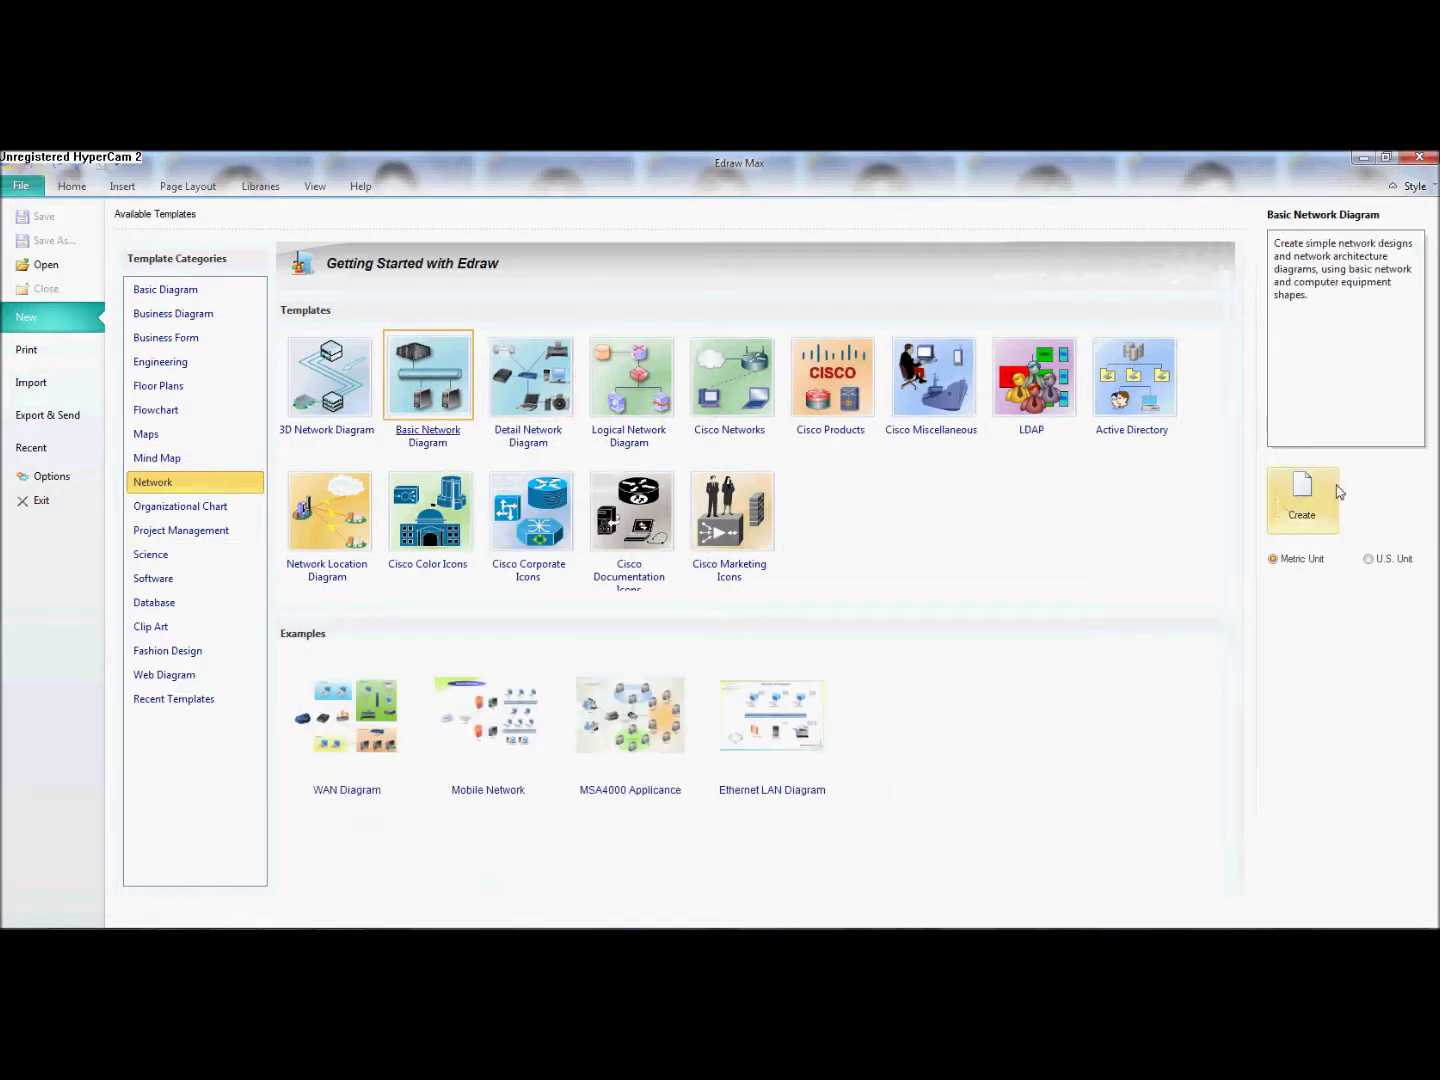
pyautogui.click(1301, 515)
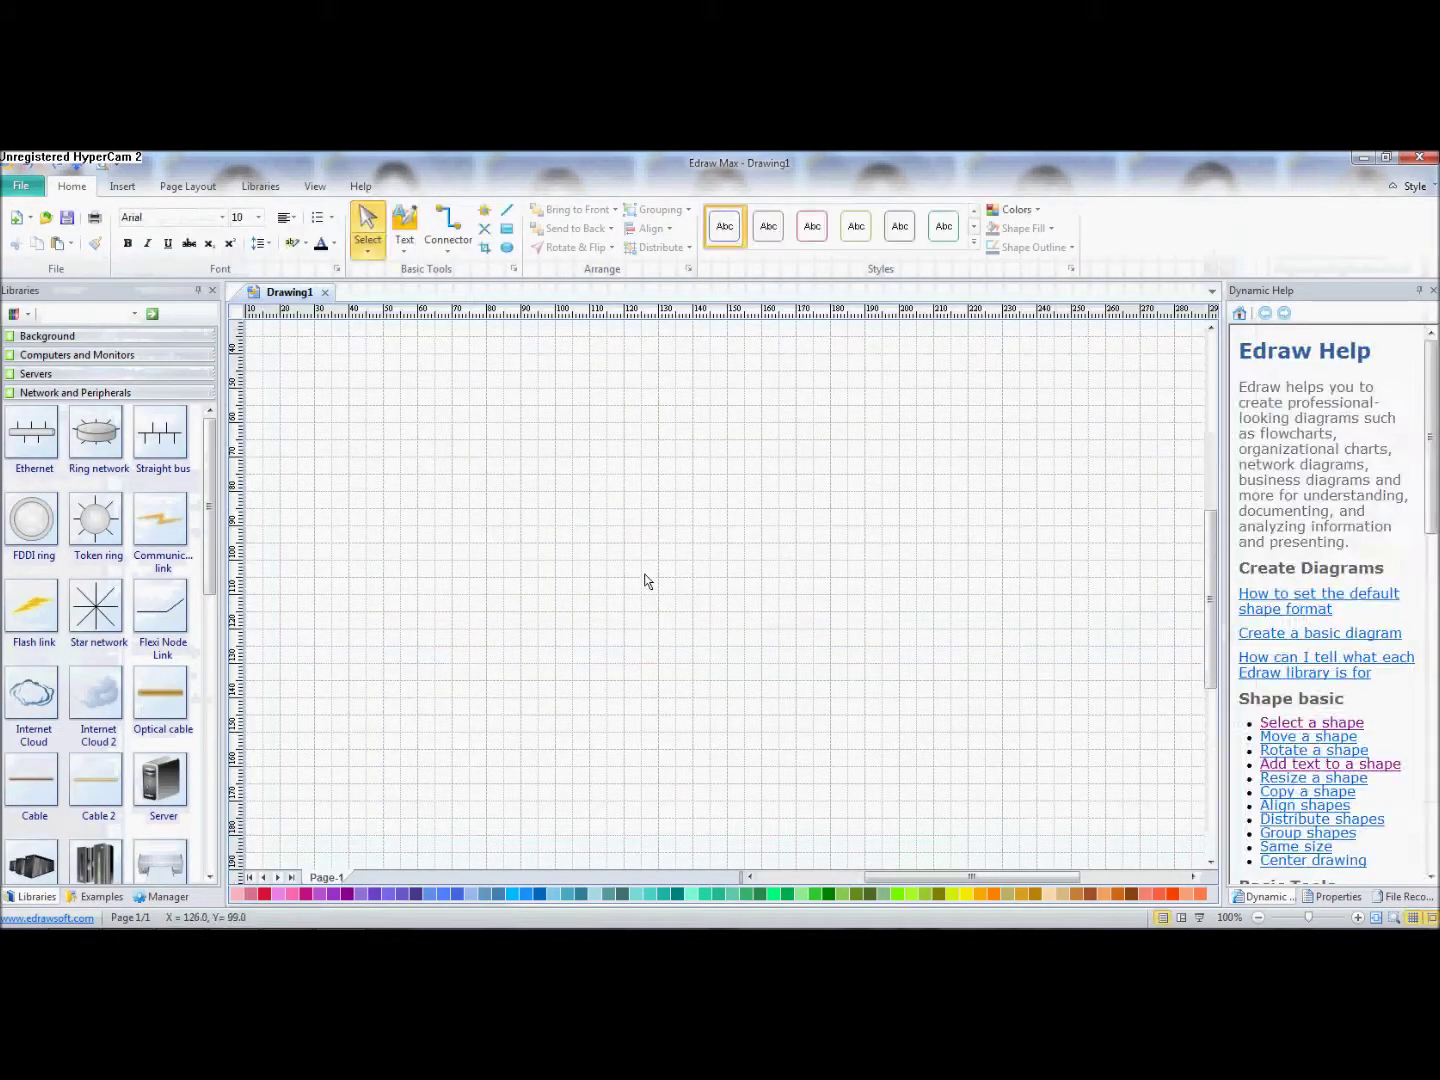
# Apply background 4 from the Background library to the whole drawing page.
pyautogui.scroll(-1, 644, 580)
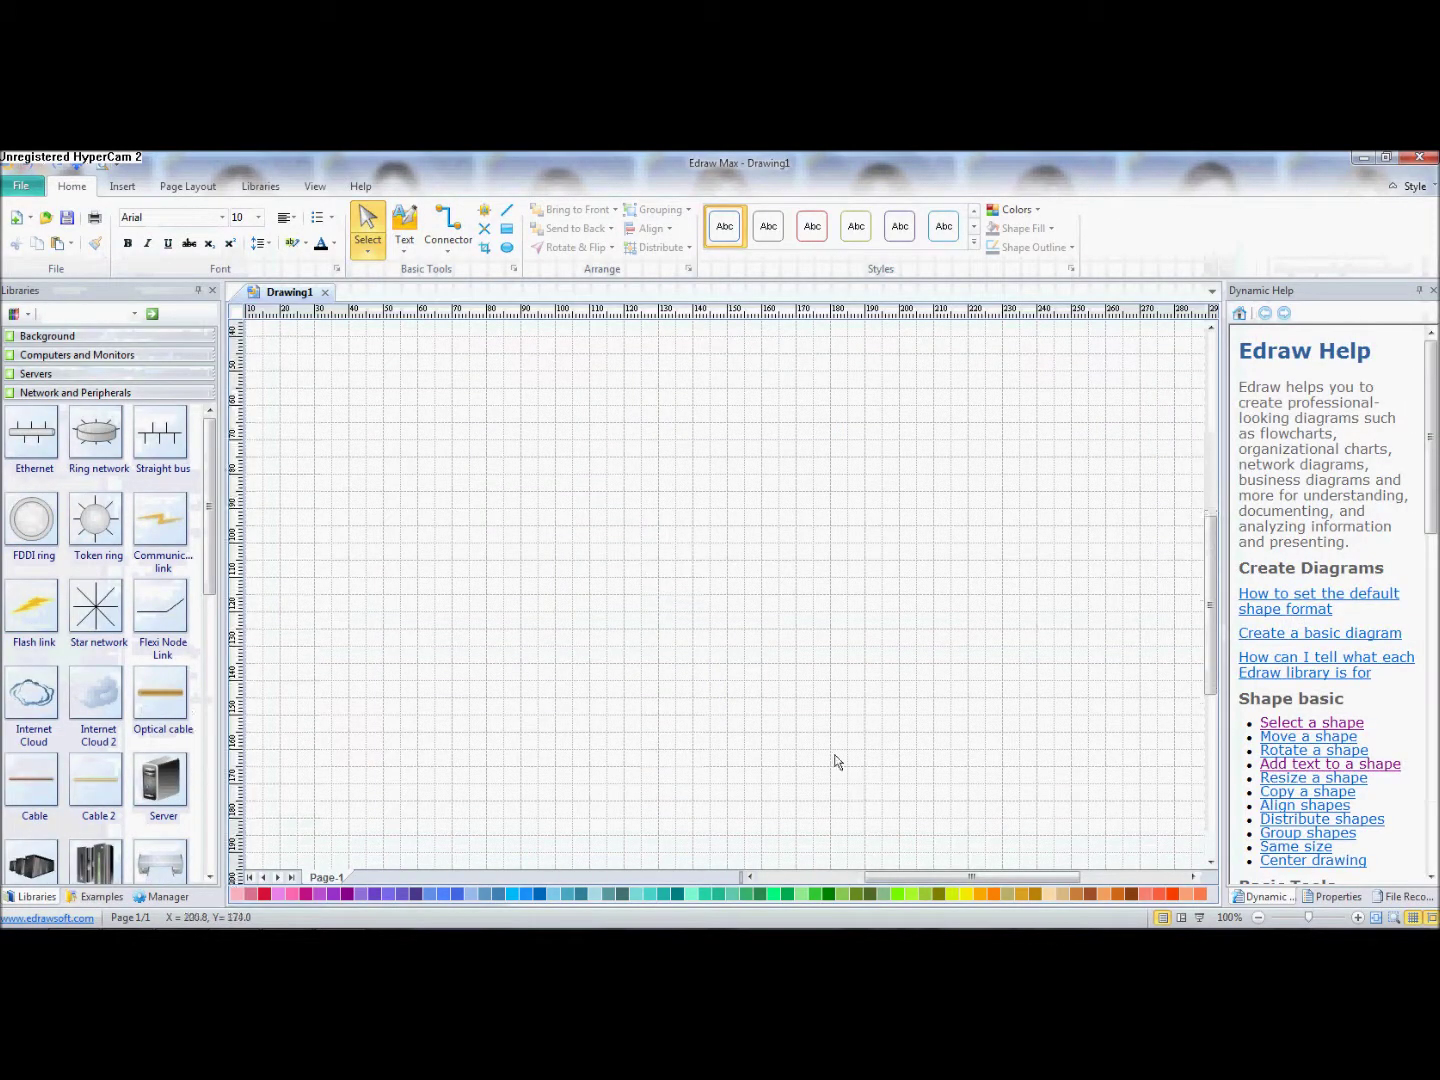
pyautogui.click(1259, 917)
pyautogui.click(1259, 917)
pyautogui.click(1259, 917)
pyautogui.click(1259, 916)
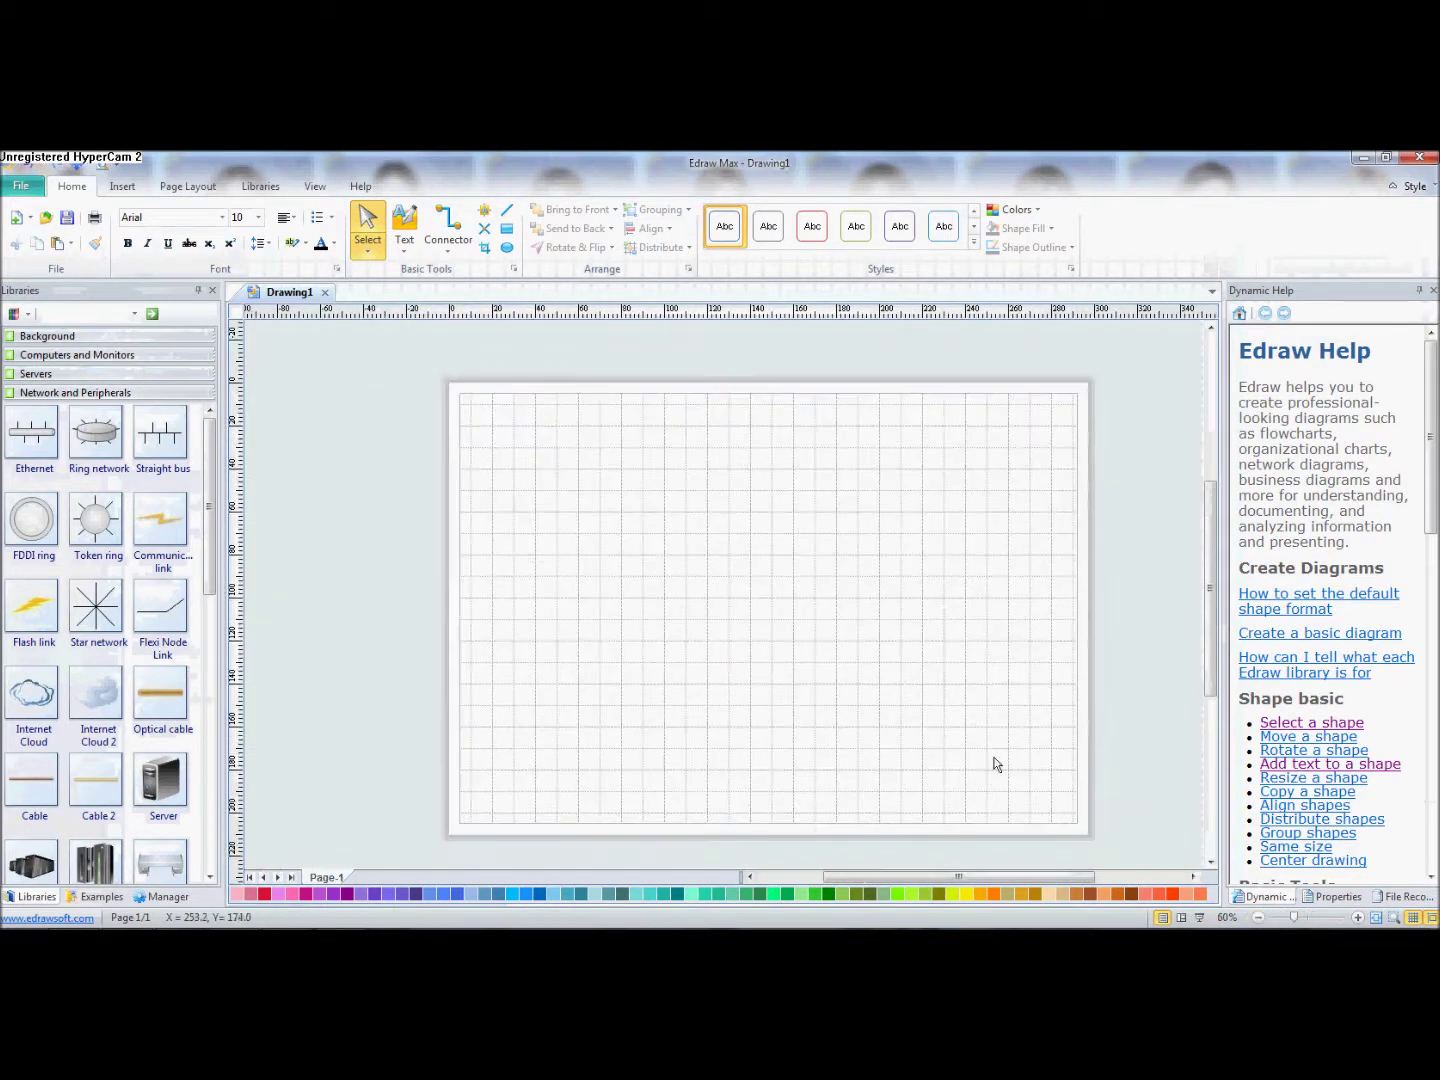
pyautogui.scroll(2, 996, 764)
pyautogui.scroll(-2, 993, 761)
pyautogui.click(1358, 917)
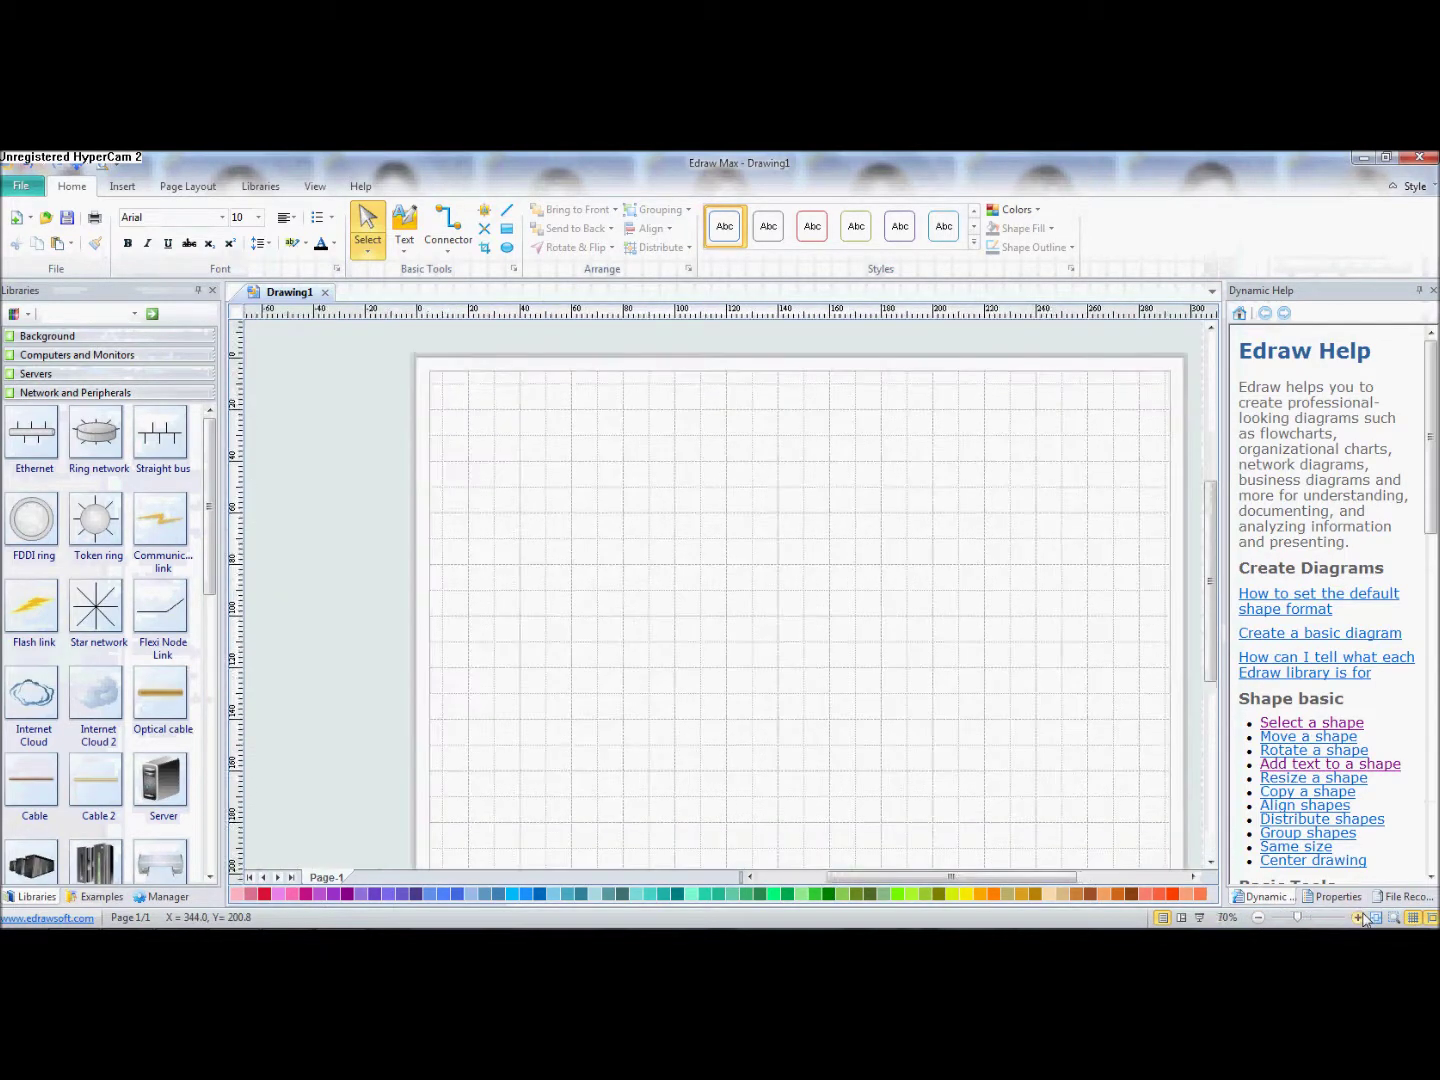
pyautogui.click(1358, 917)
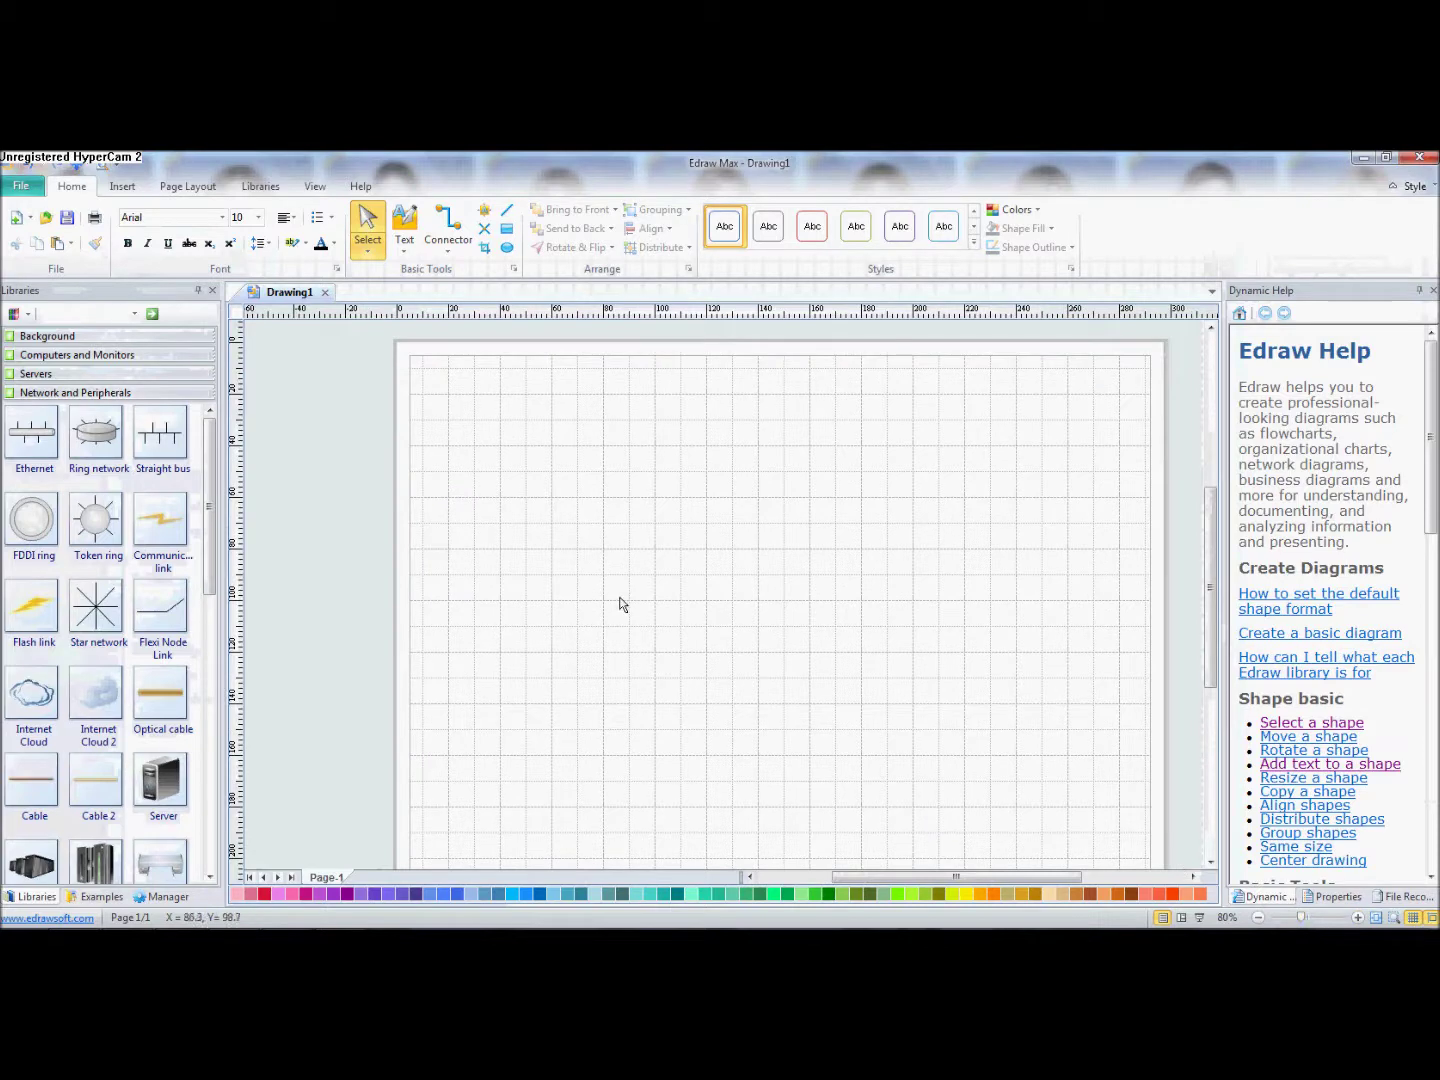
pyautogui.click(82, 336)
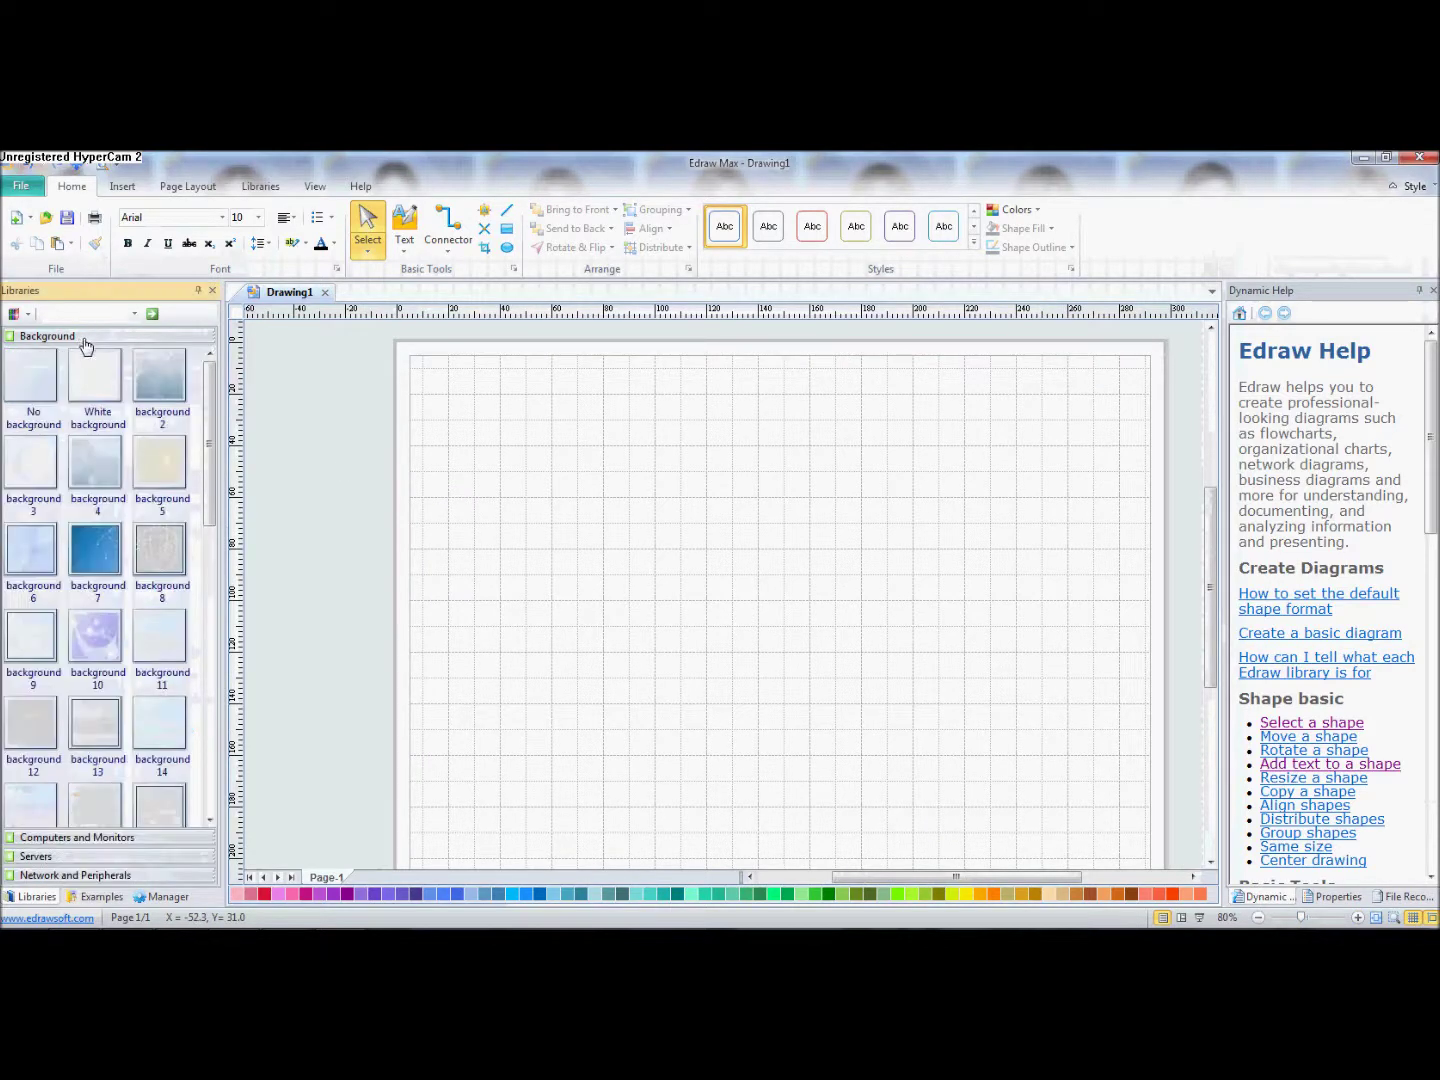
pyautogui.moveTo(91, 461); pyautogui.dragTo(796, 617)
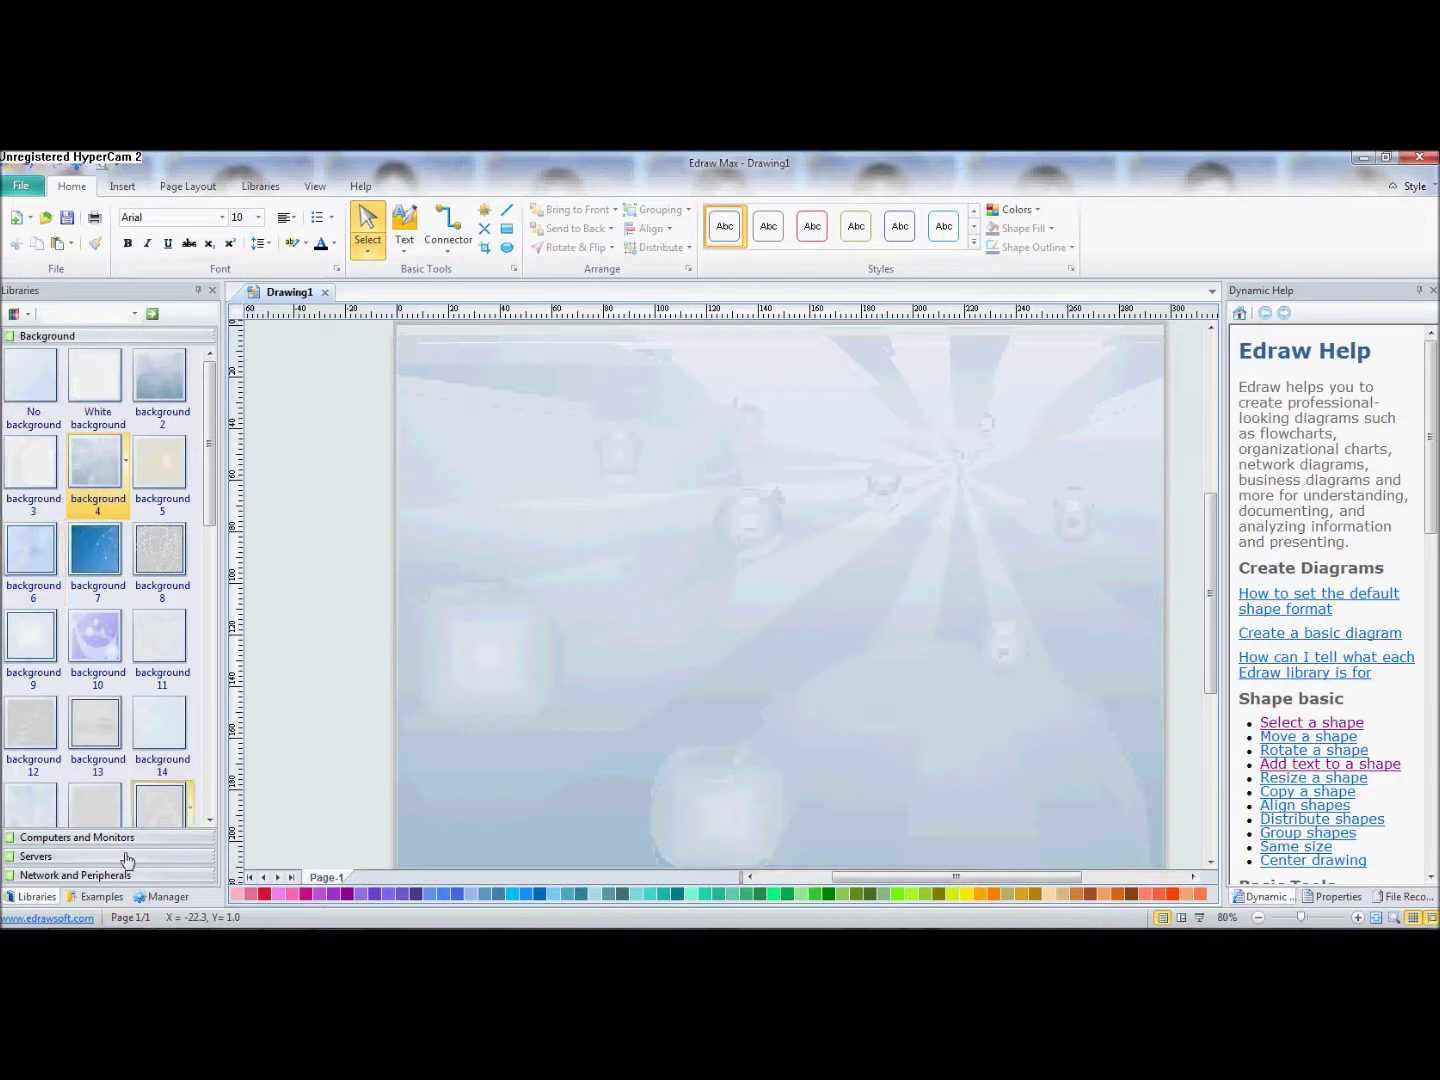
# Place four PC shapes from the Computers and Monitors library on the page in two rows of two.
pyautogui.click(69, 839)
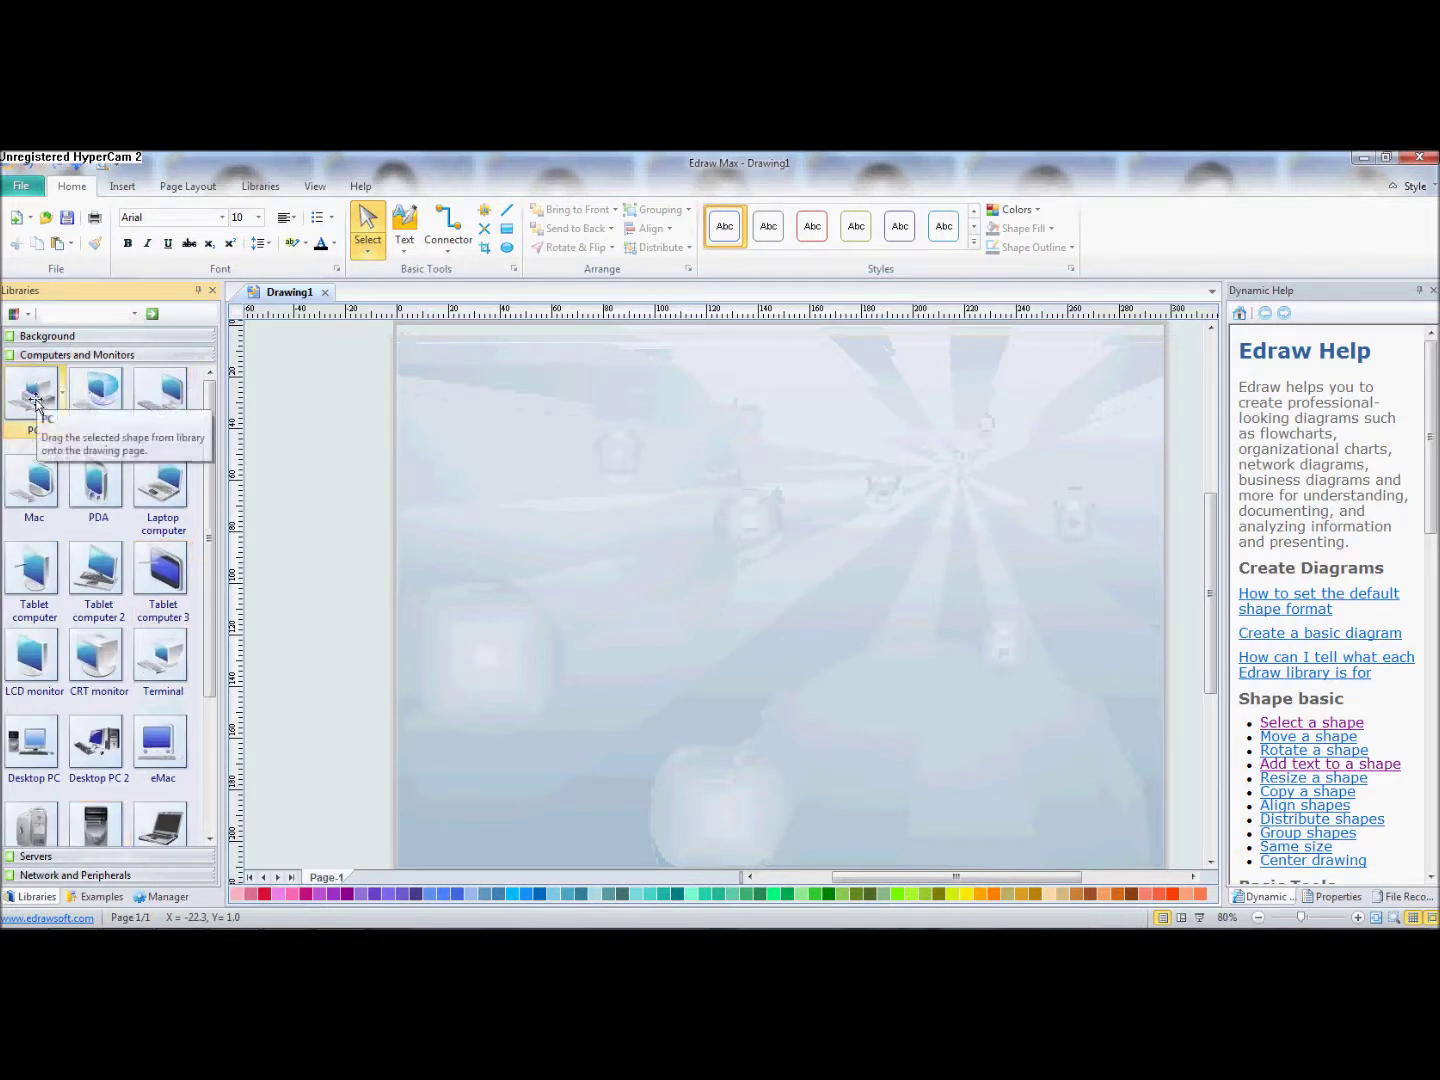
pyautogui.moveTo(35, 401); pyautogui.dragTo(599, 491)
pyautogui.moveTo(18, 380); pyautogui.dragTo(976, 505)
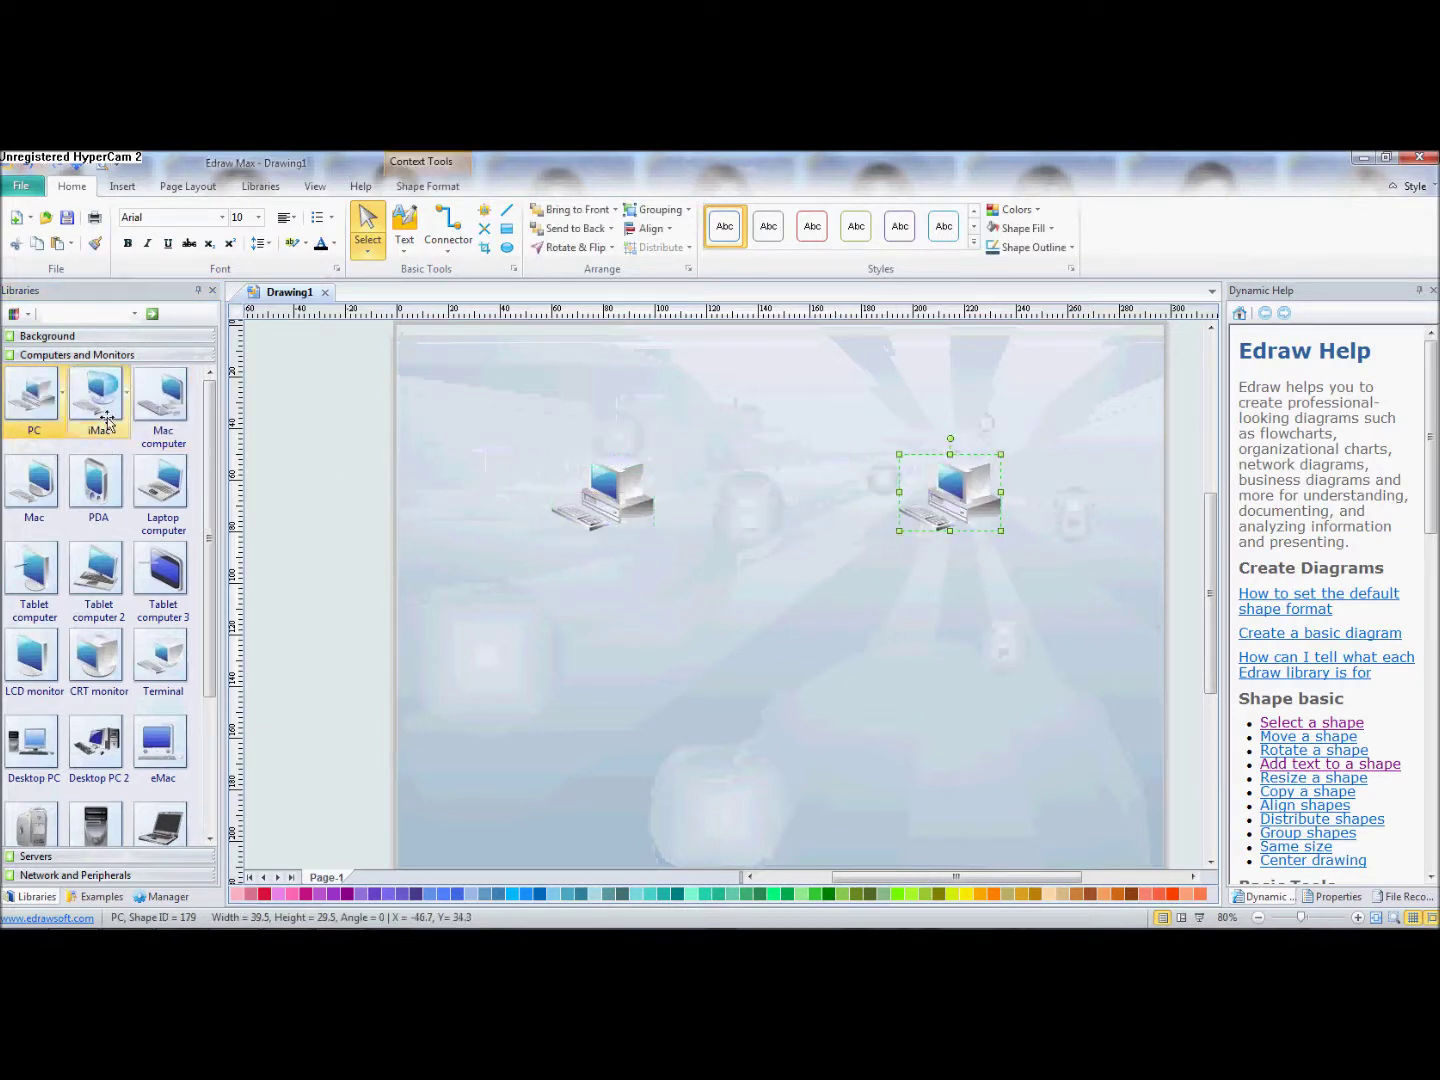
pyautogui.moveTo(33, 398); pyautogui.dragTo(606, 700)
pyautogui.moveTo(33, 398); pyautogui.dragTo(973, 705)
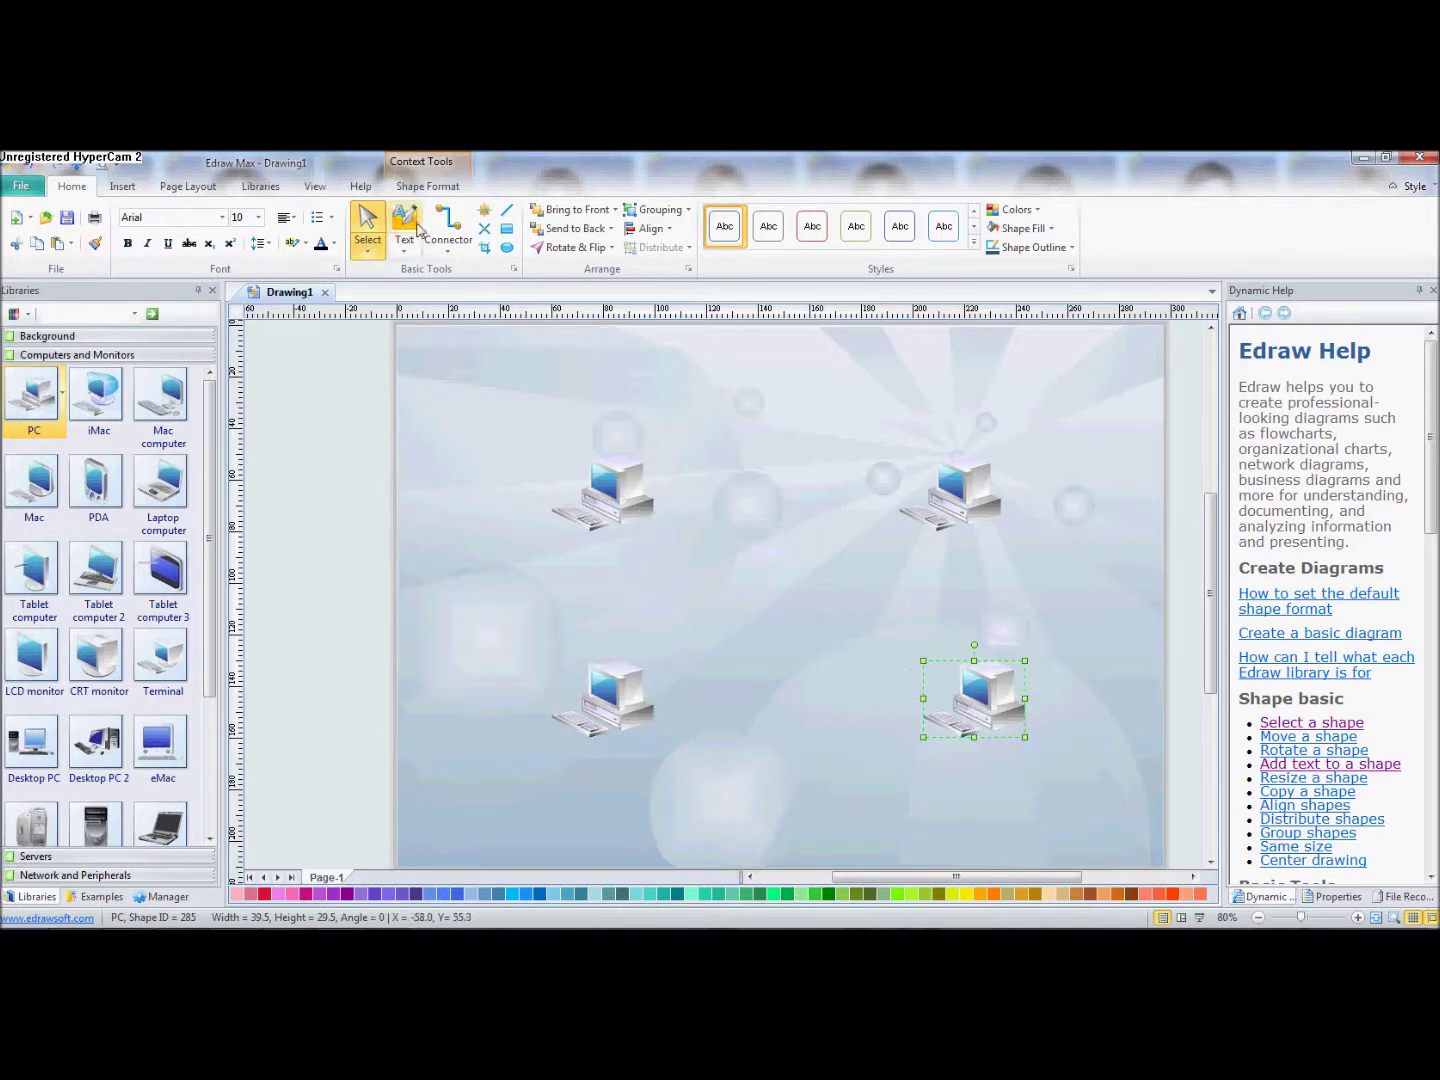
# Use the Text Tool to add the label 192.168.0.10 beneath the upper-left PC.
pyautogui.click(406, 254)
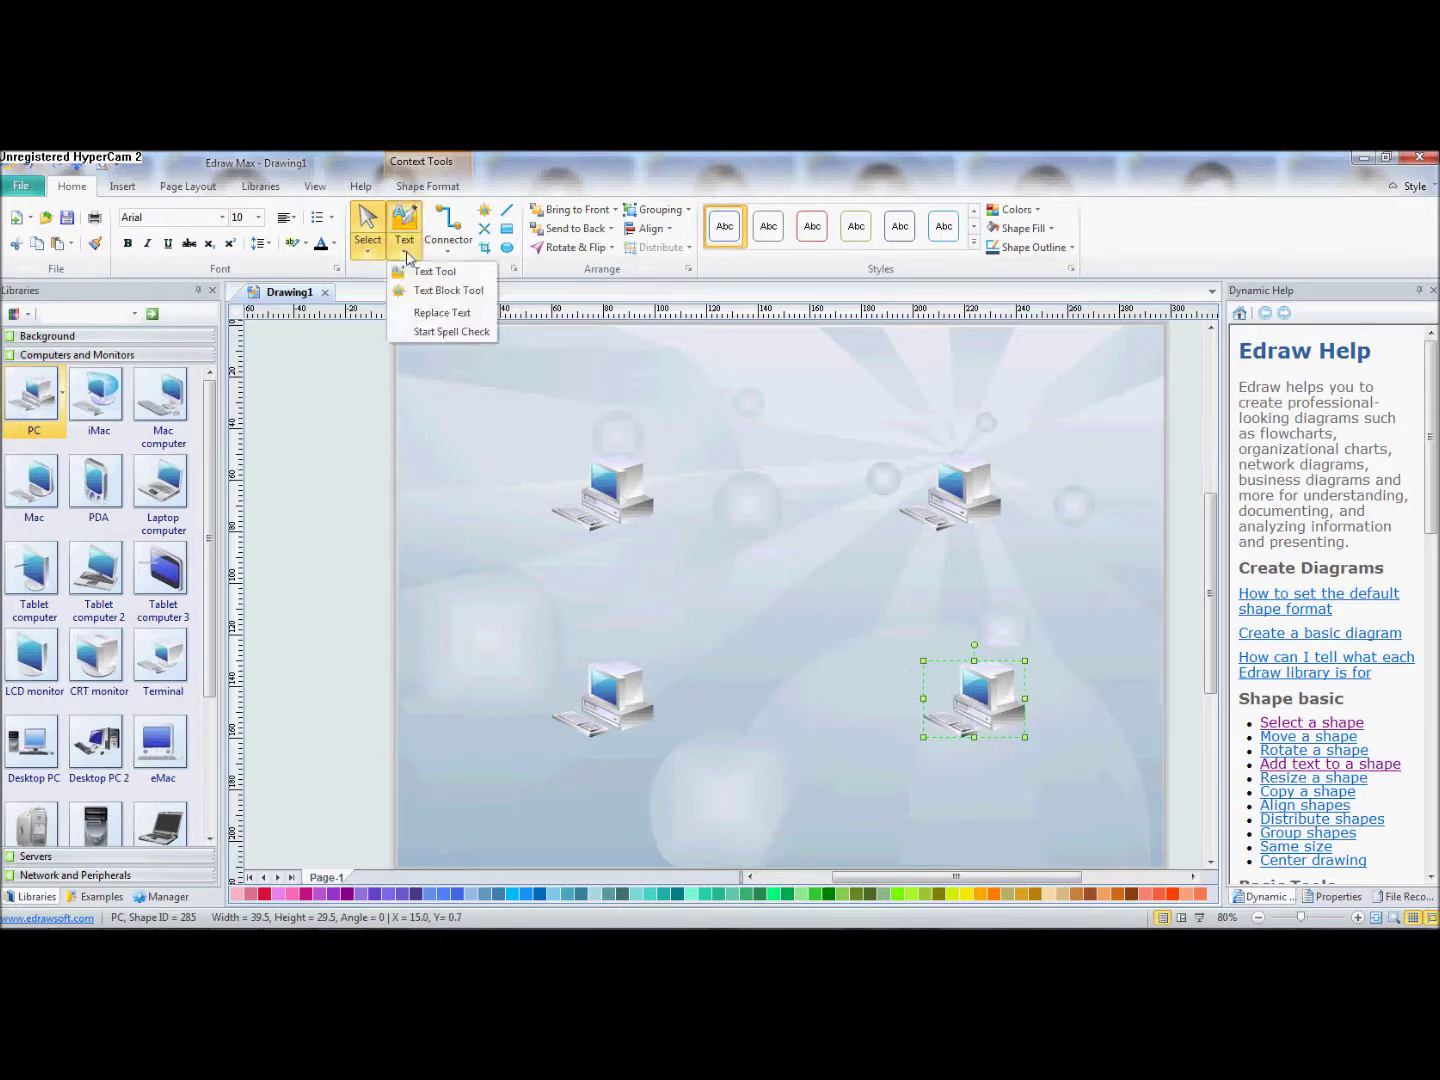
pyautogui.click(420, 274)
pyautogui.press('F2')
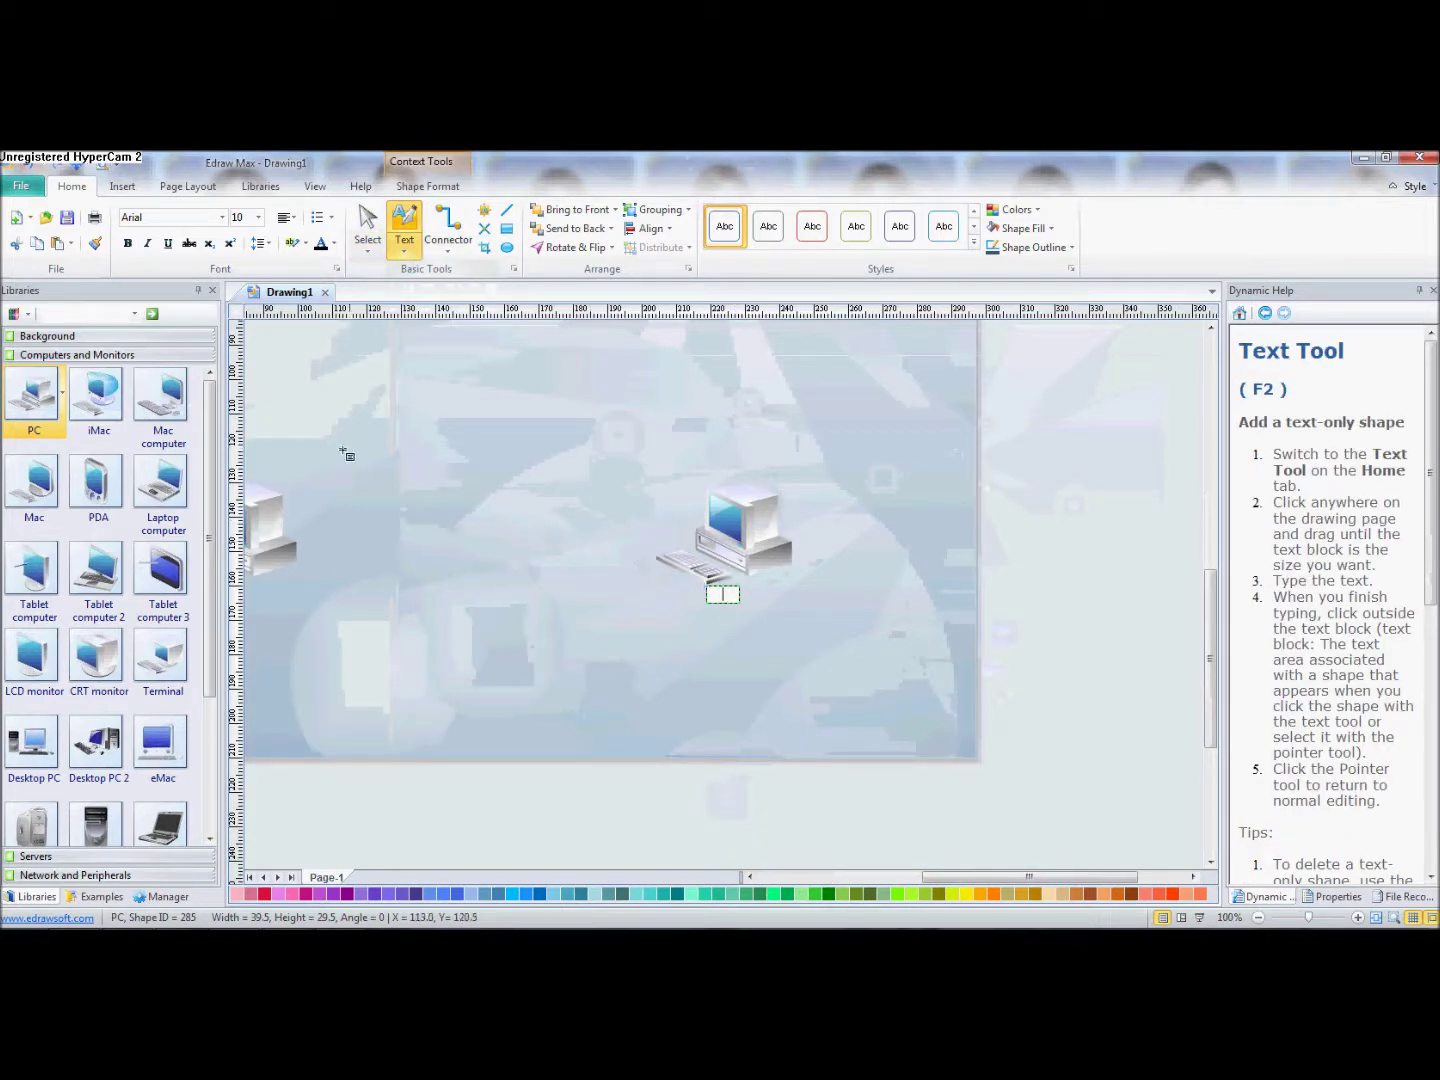
pyautogui.click(444, 527)
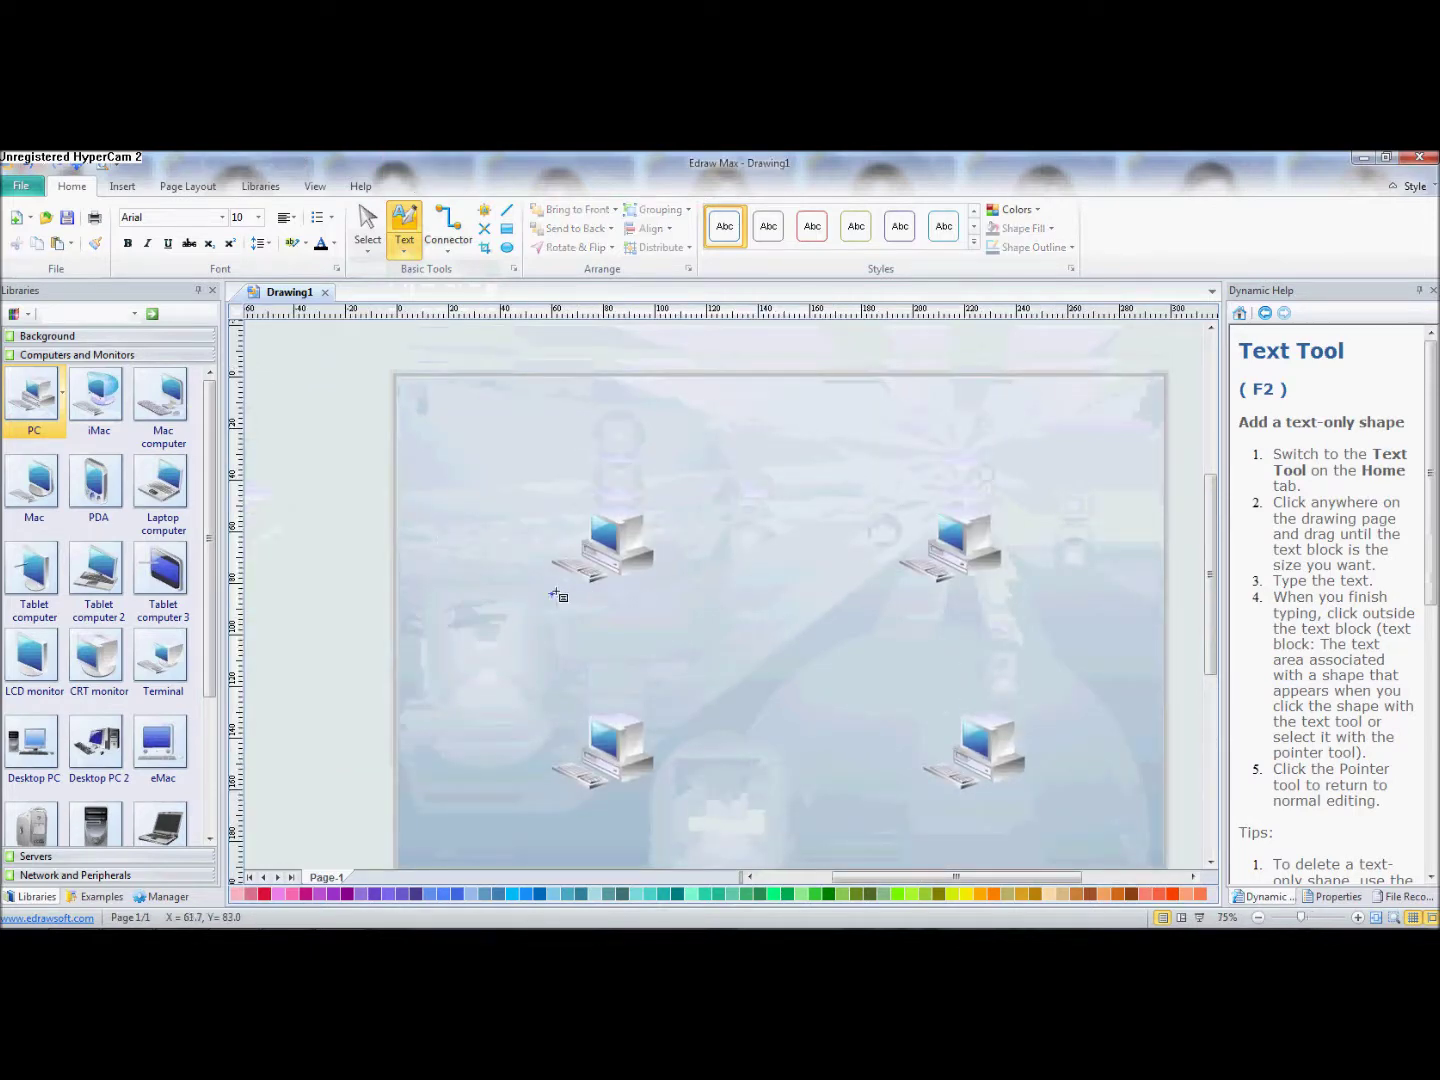
pyautogui.moveTo(551, 589); pyautogui.dragTo(671, 610)
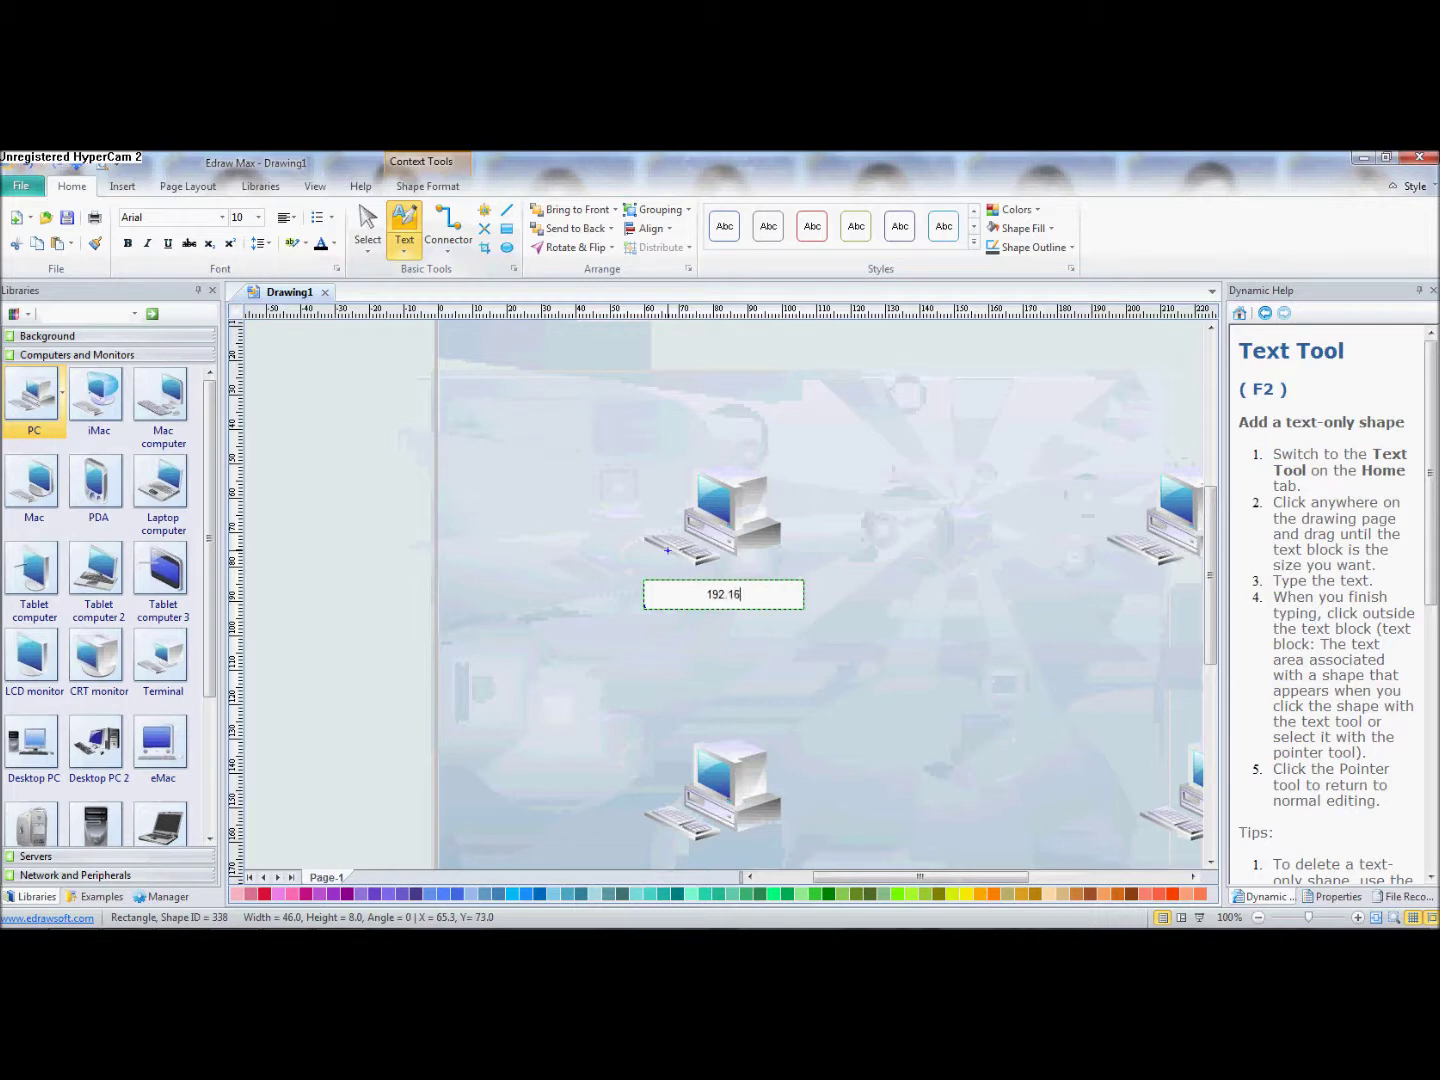
pyautogui.write('192.168.0.10')
pyautogui.click(810, 545)
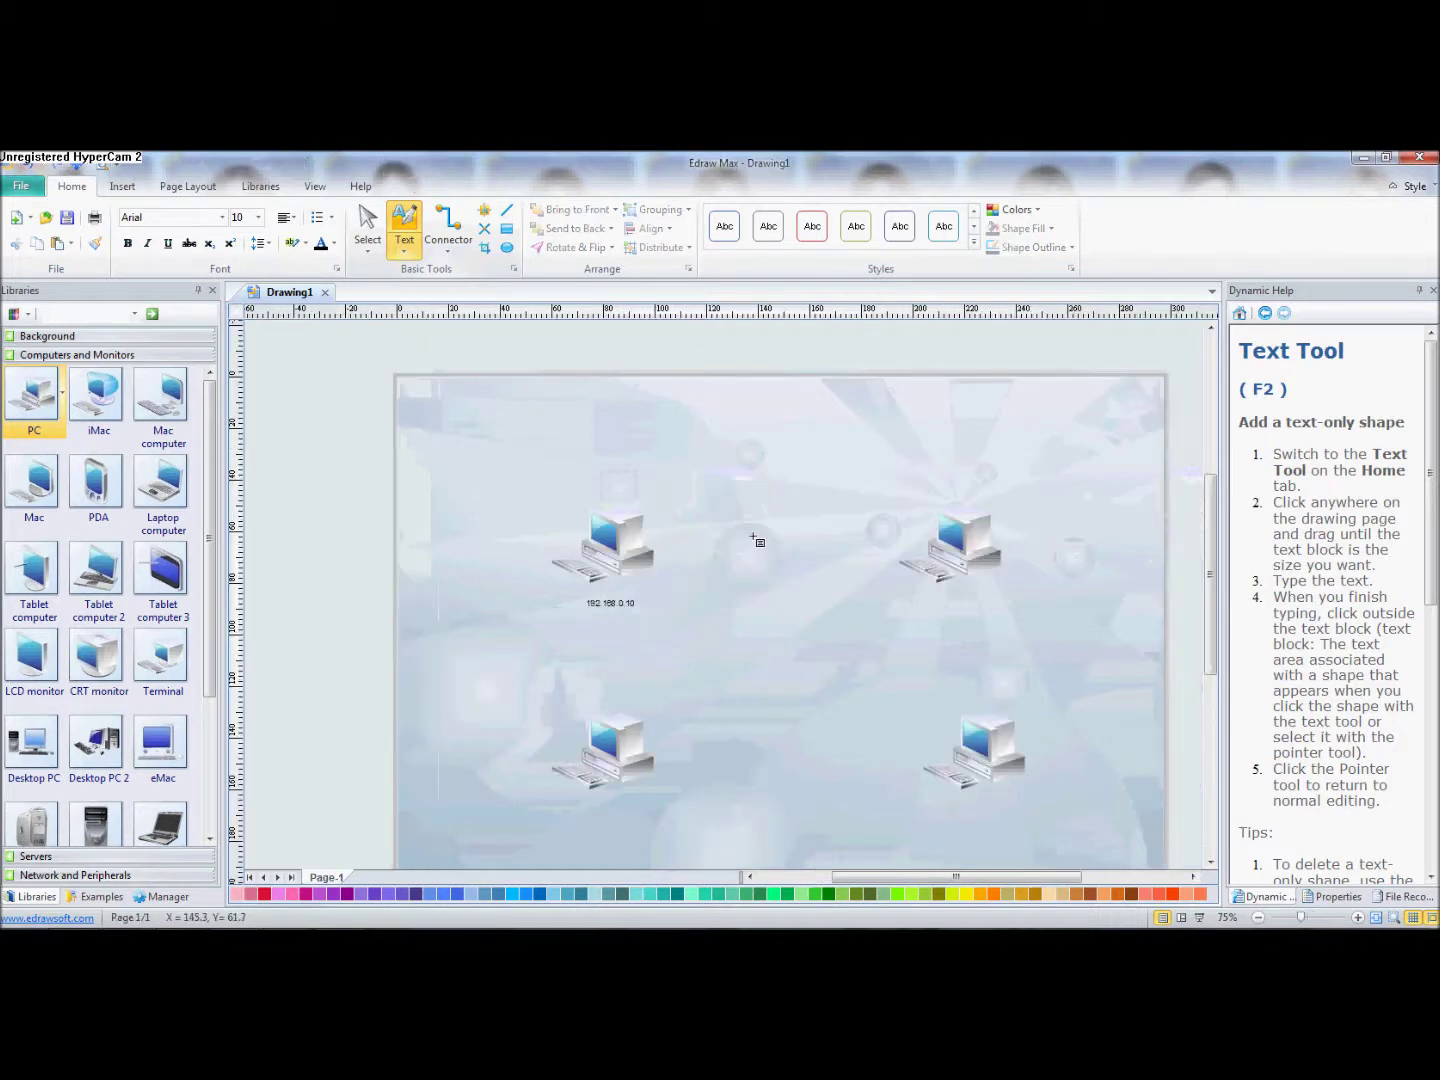
pyautogui.click(607, 607)
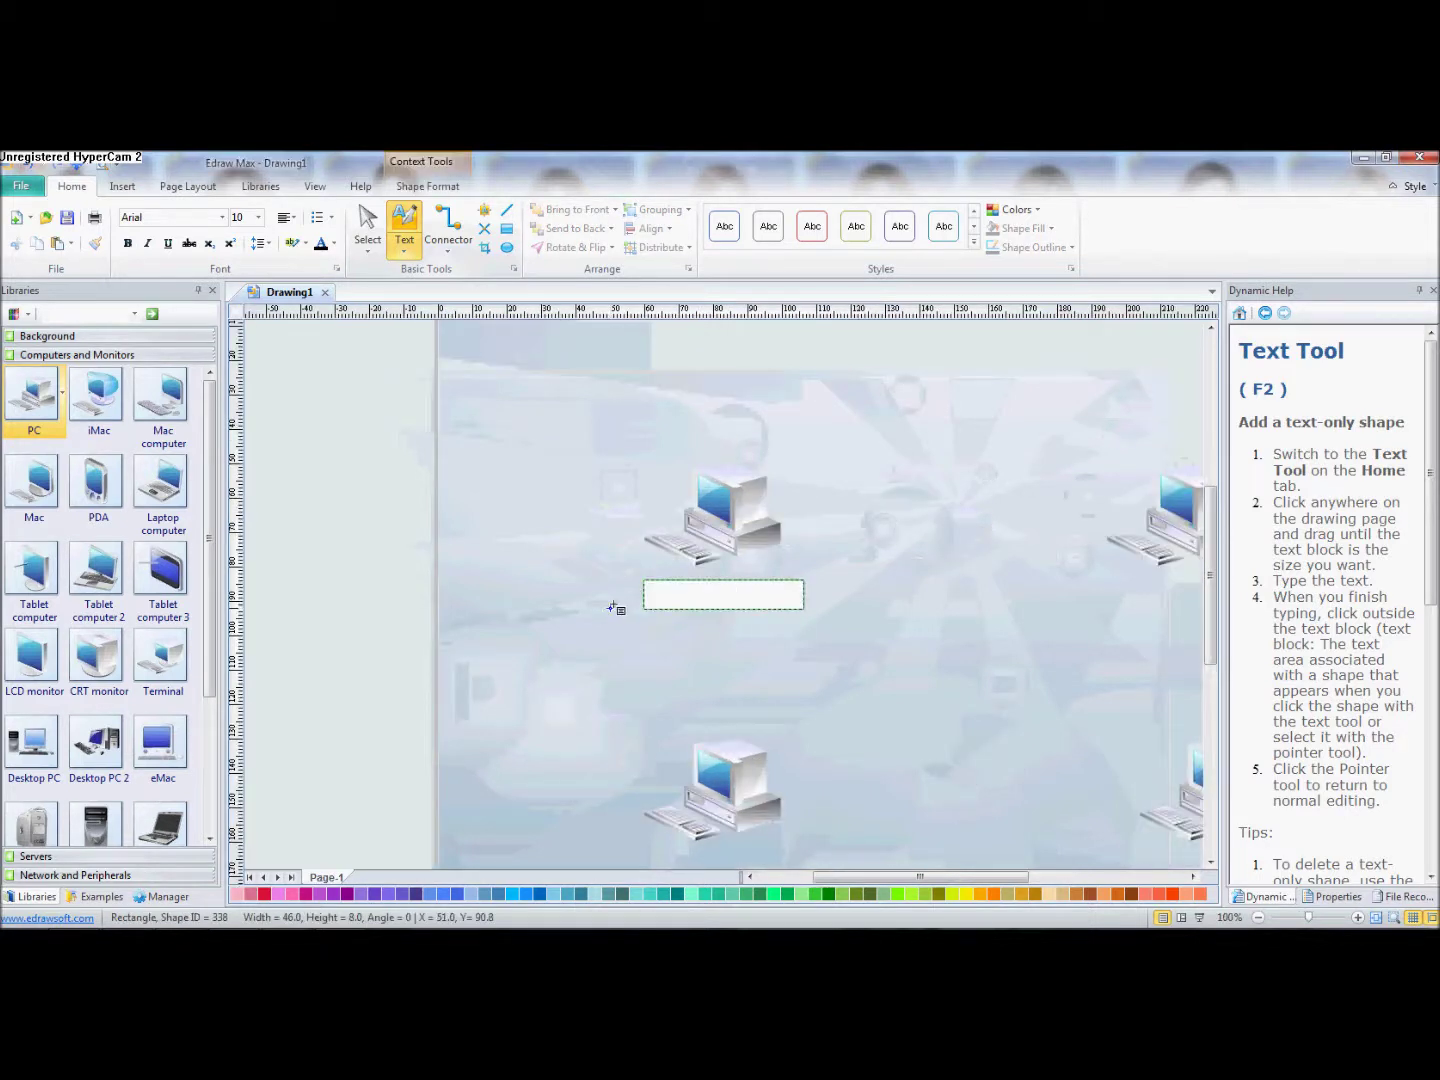
pyautogui.rightClick(681, 595)
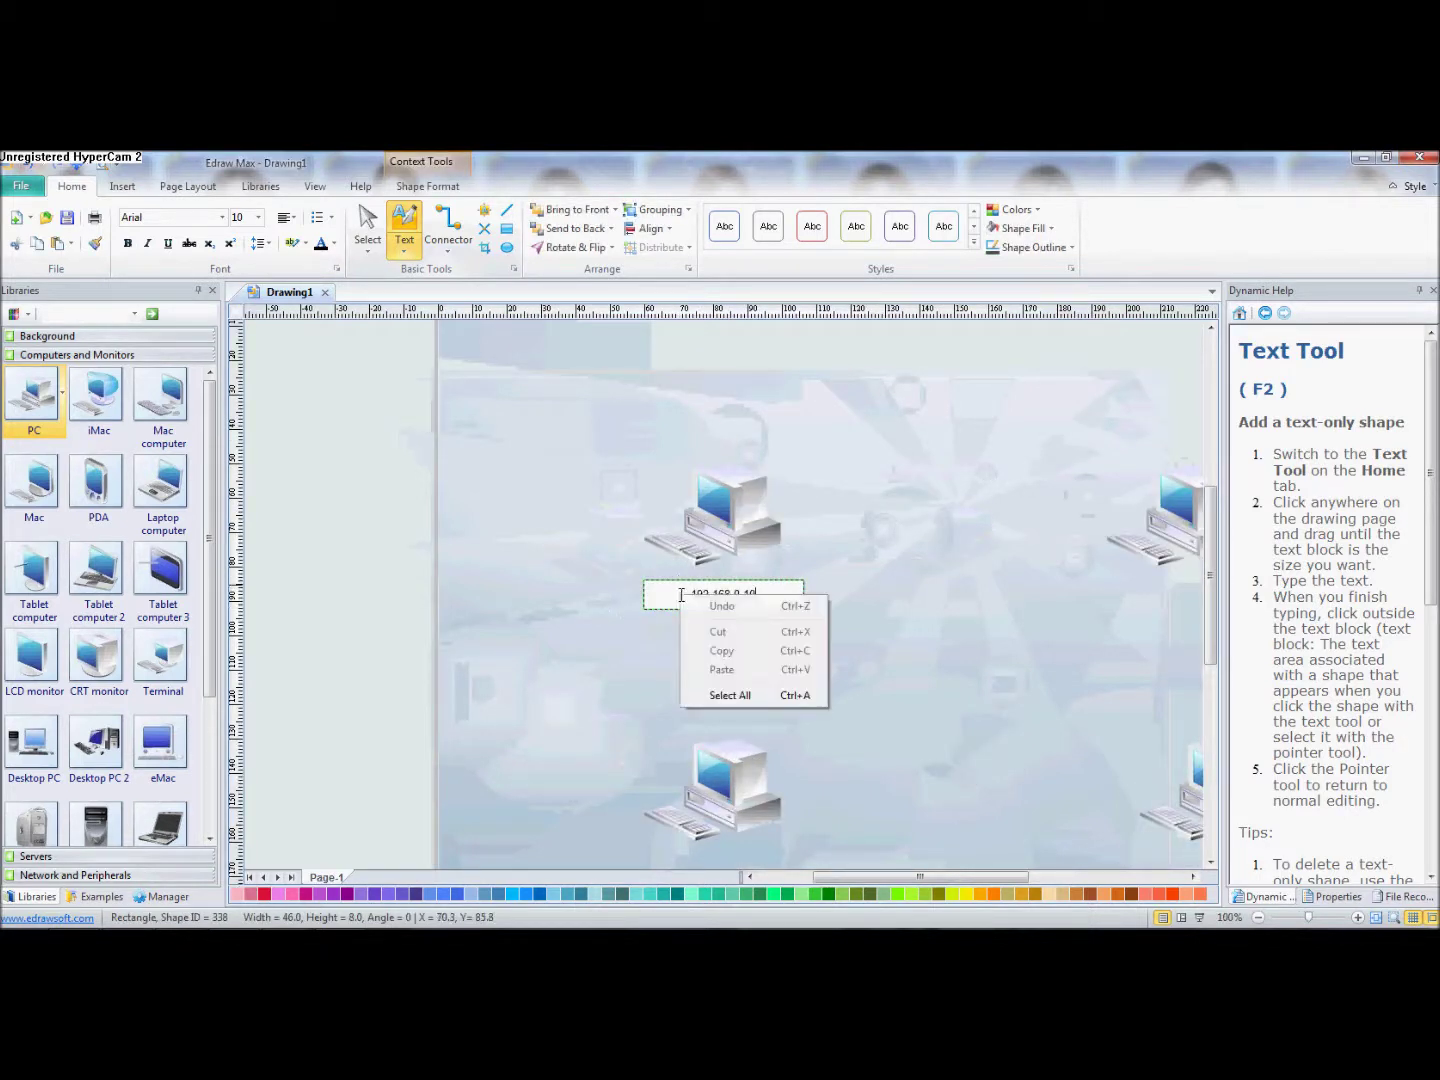
pyautogui.click(984, 585)
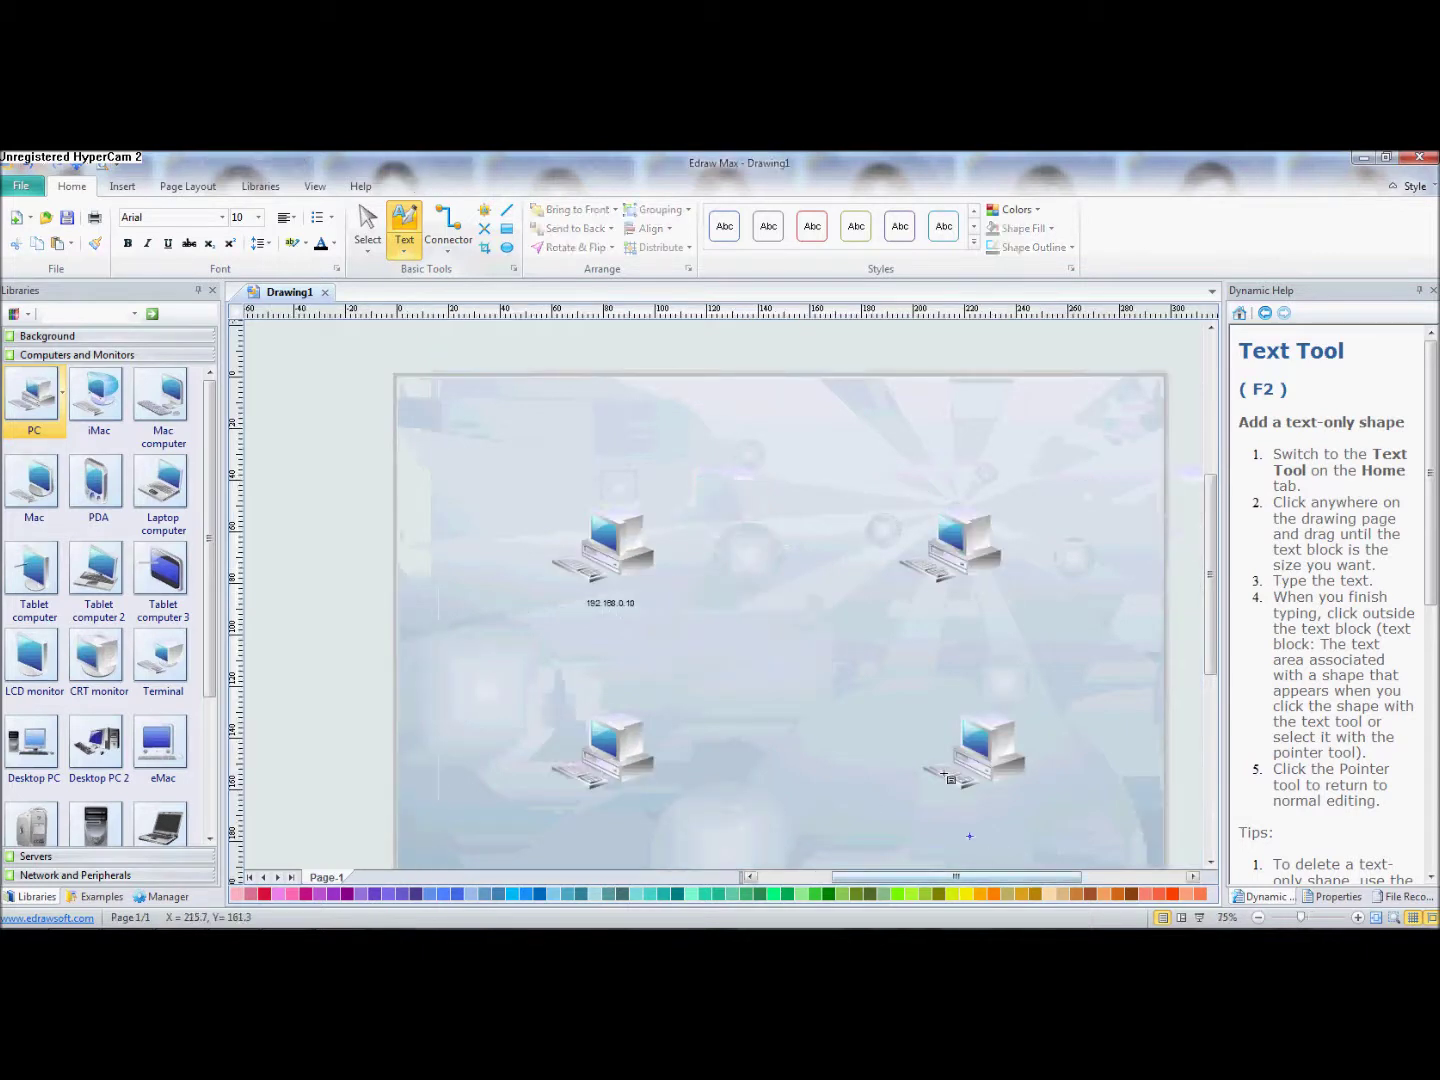
# Add the text label 192.168.0.11 beneath the upper-right PC.
pyautogui.moveTo(898, 593); pyautogui.dragTo(1032, 609)
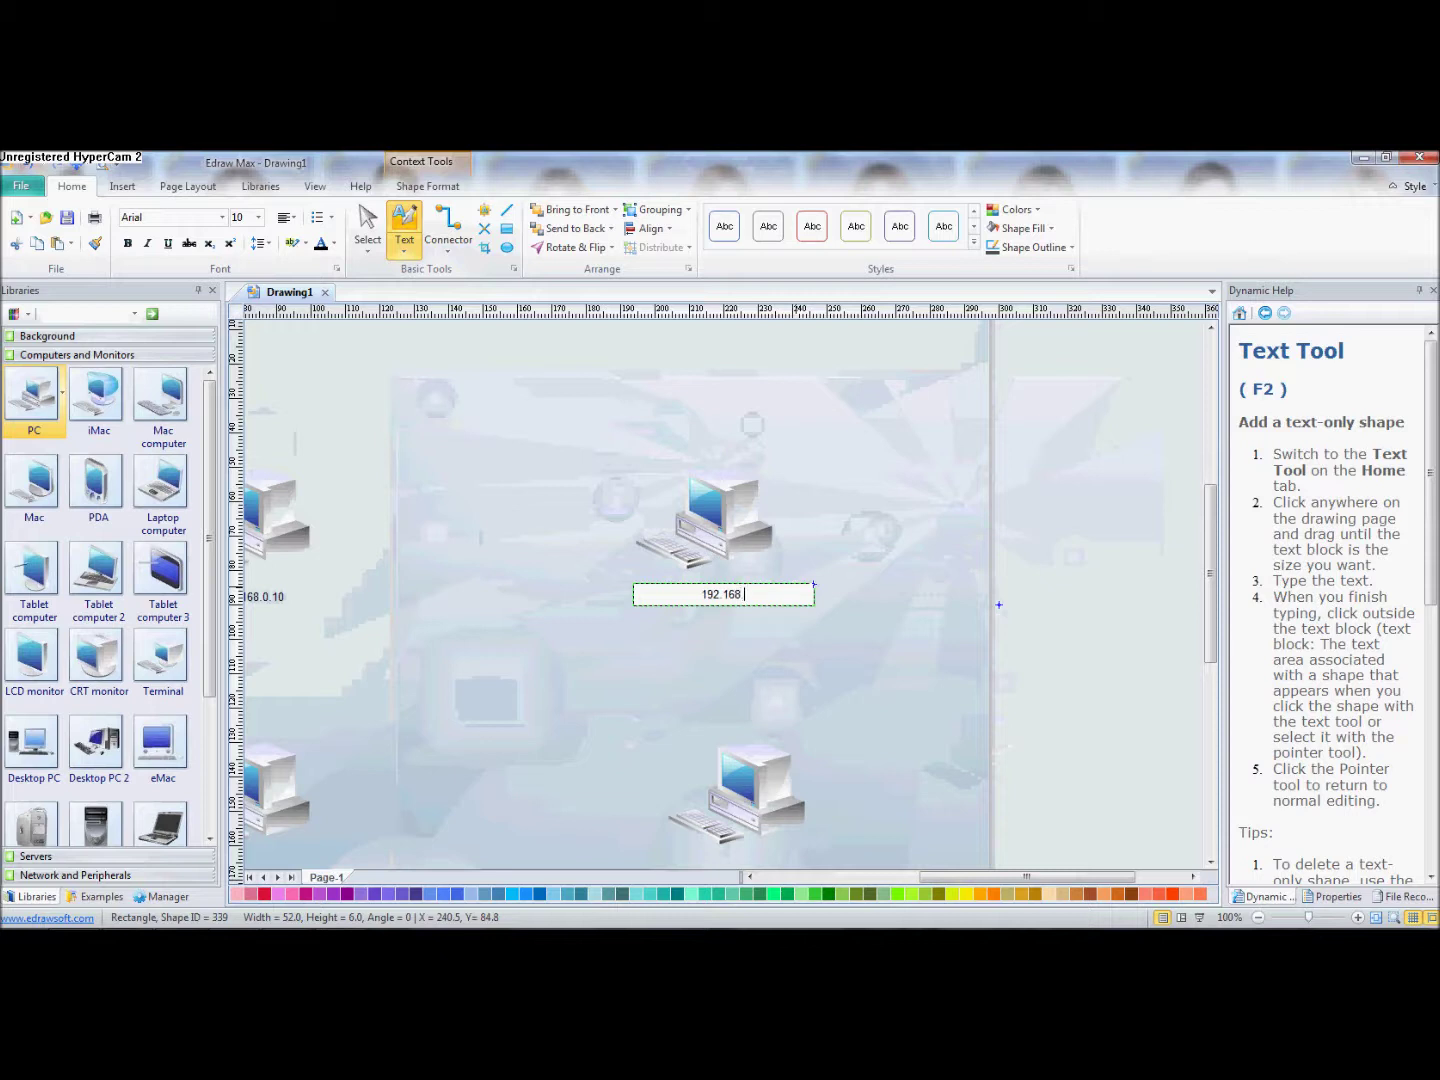
pyautogui.write('.11')
pyautogui.click(524, 719)
# Add the text label 192.168.0.12 beneath the lower-left PC.
pyautogui.scroll(-1, 524, 718)
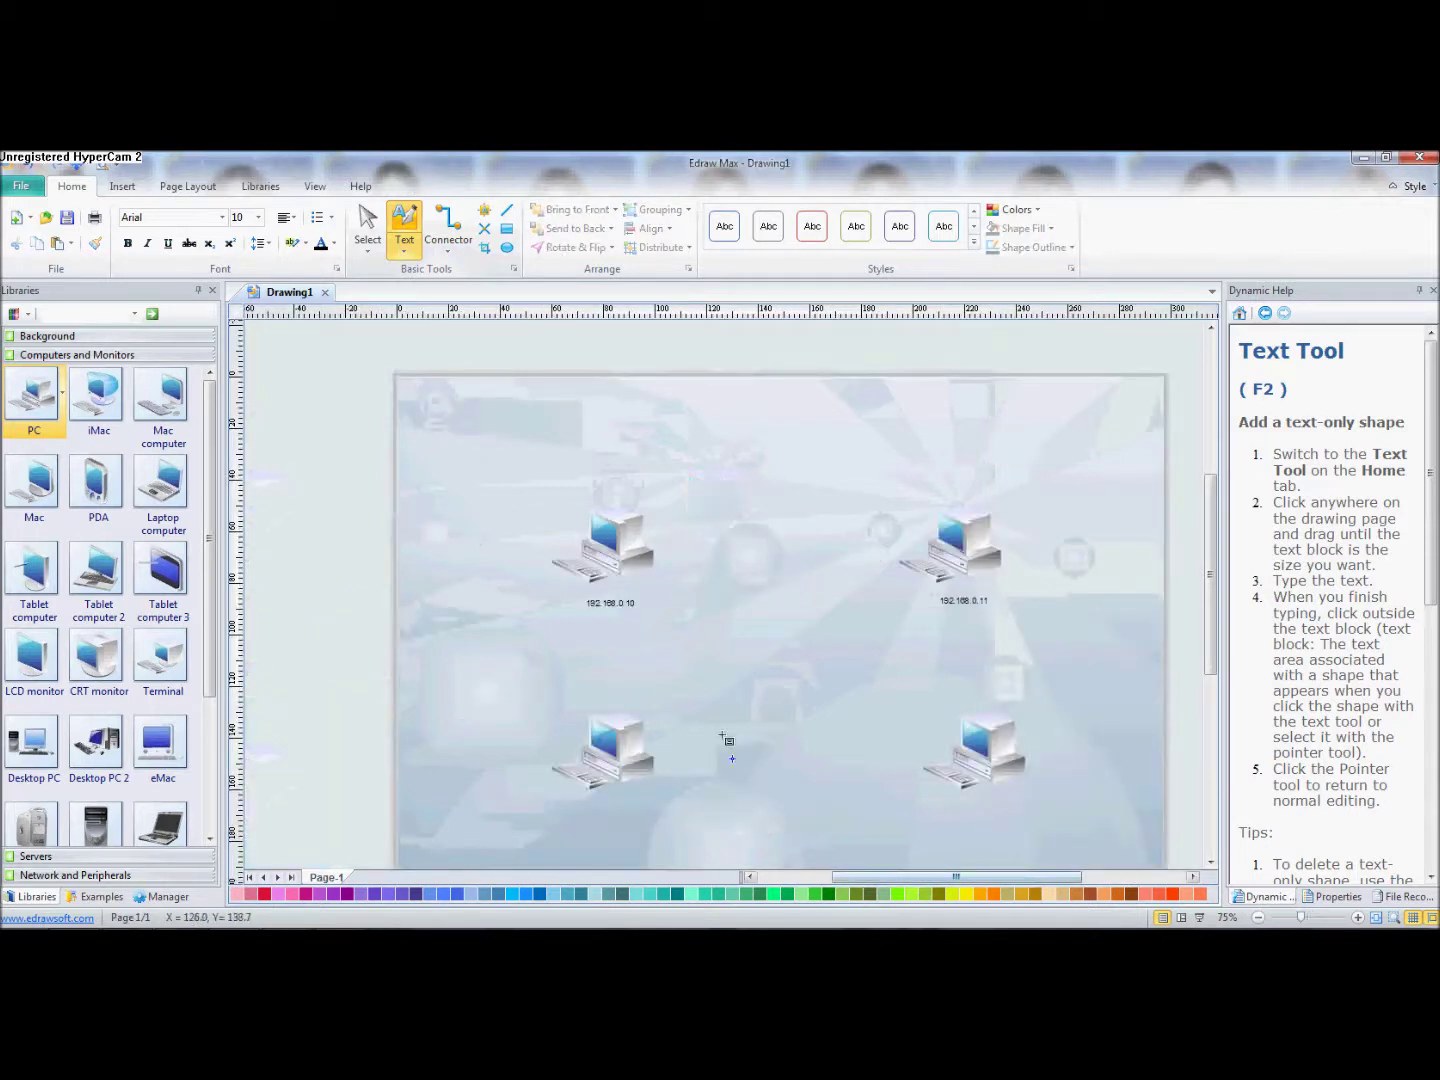
pyautogui.scroll(-3, 700, 730)
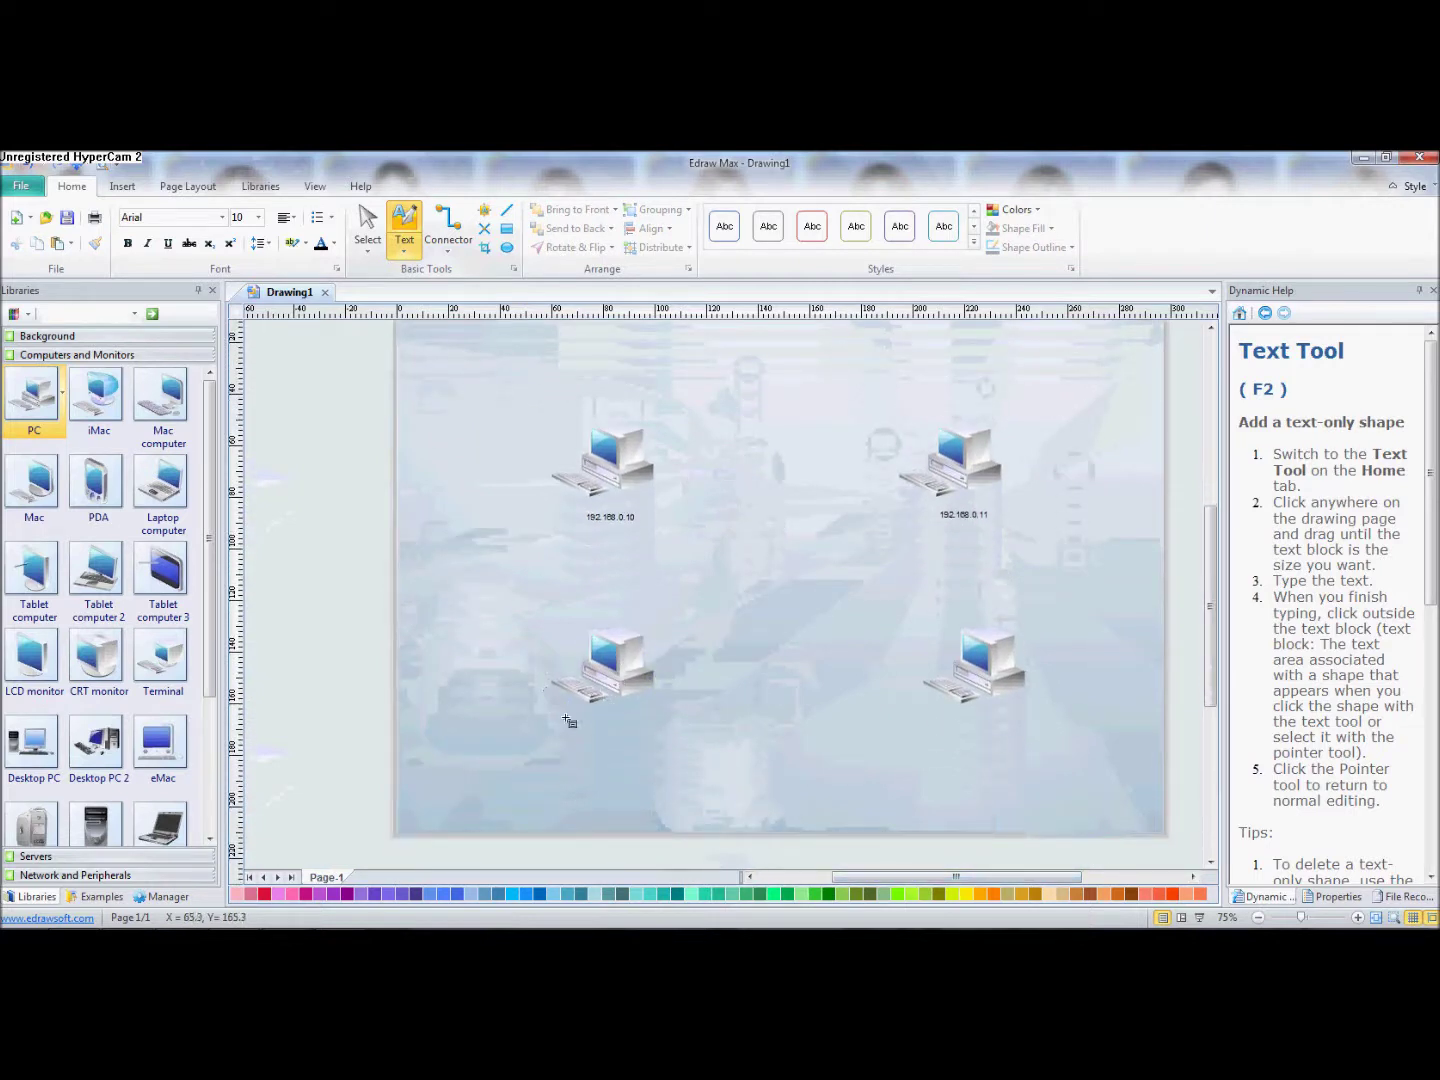
pyautogui.moveTo(563, 717); pyautogui.dragTo(672, 742)
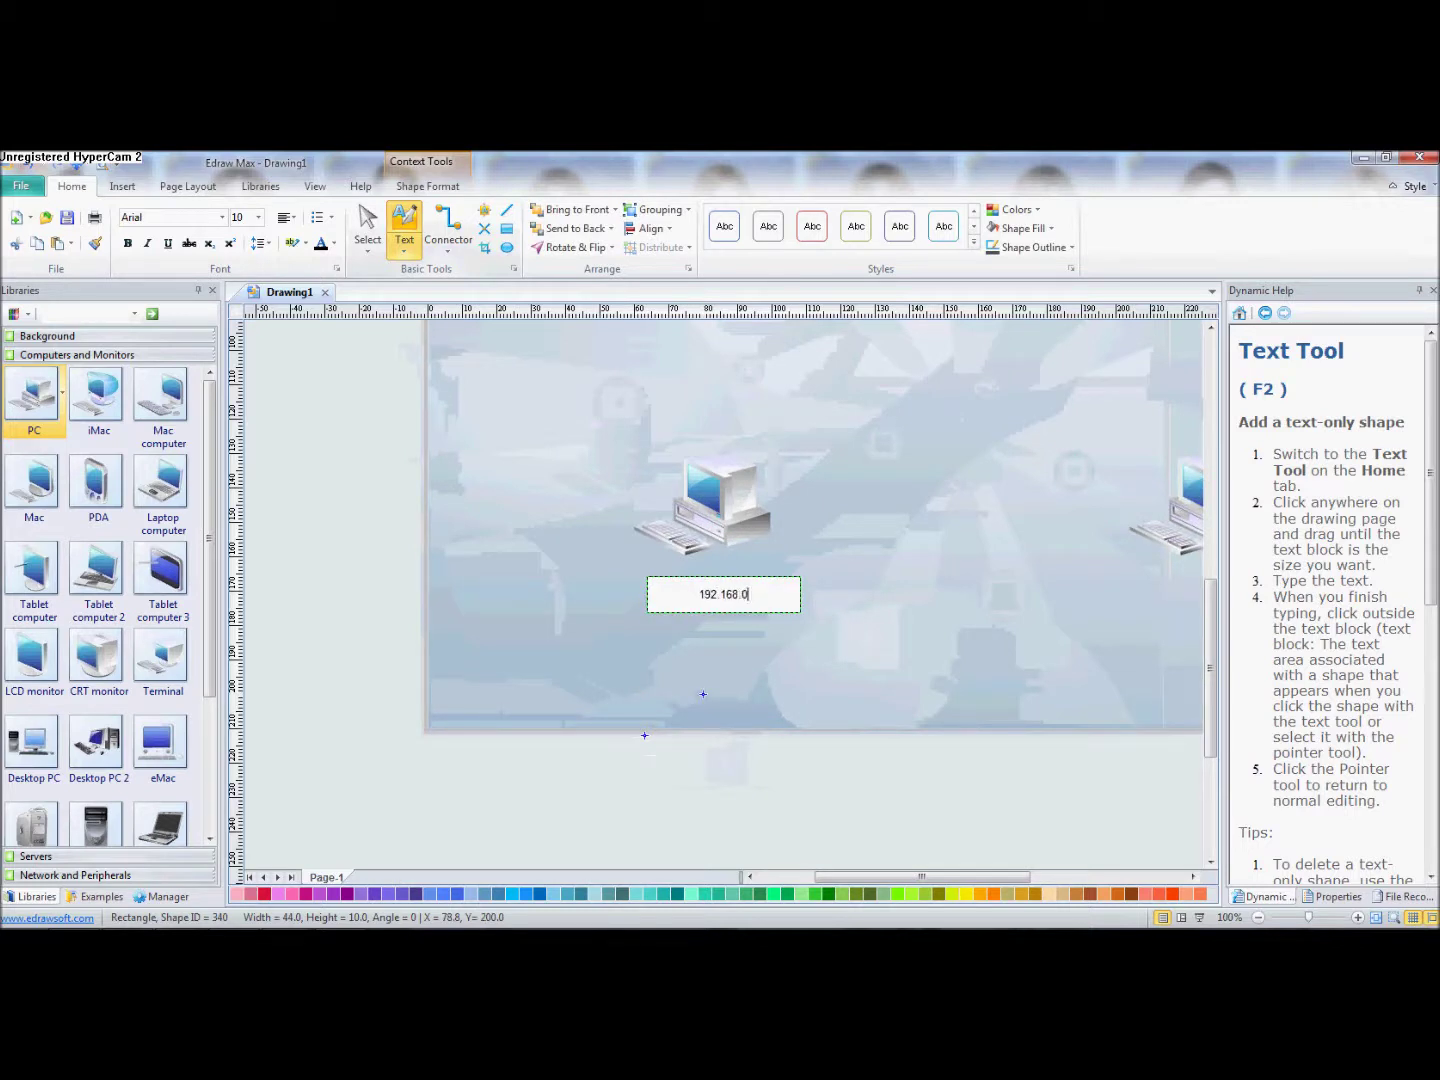
pyautogui.write('192.168.0.12')
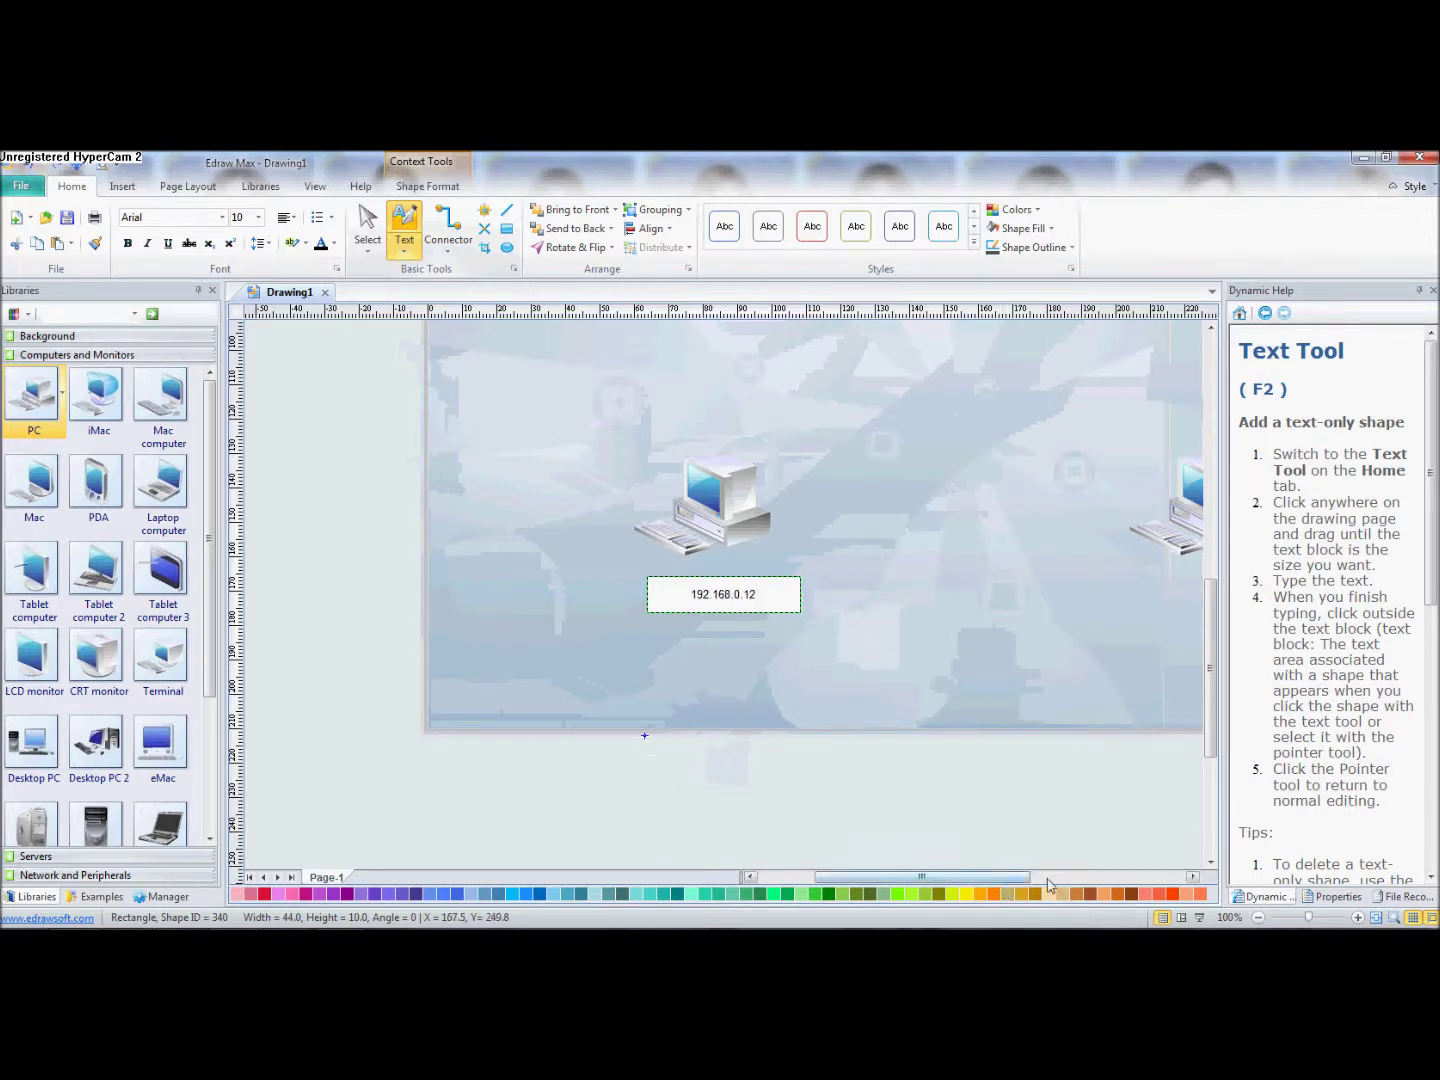
pyautogui.hscroll(5, 1048, 882)
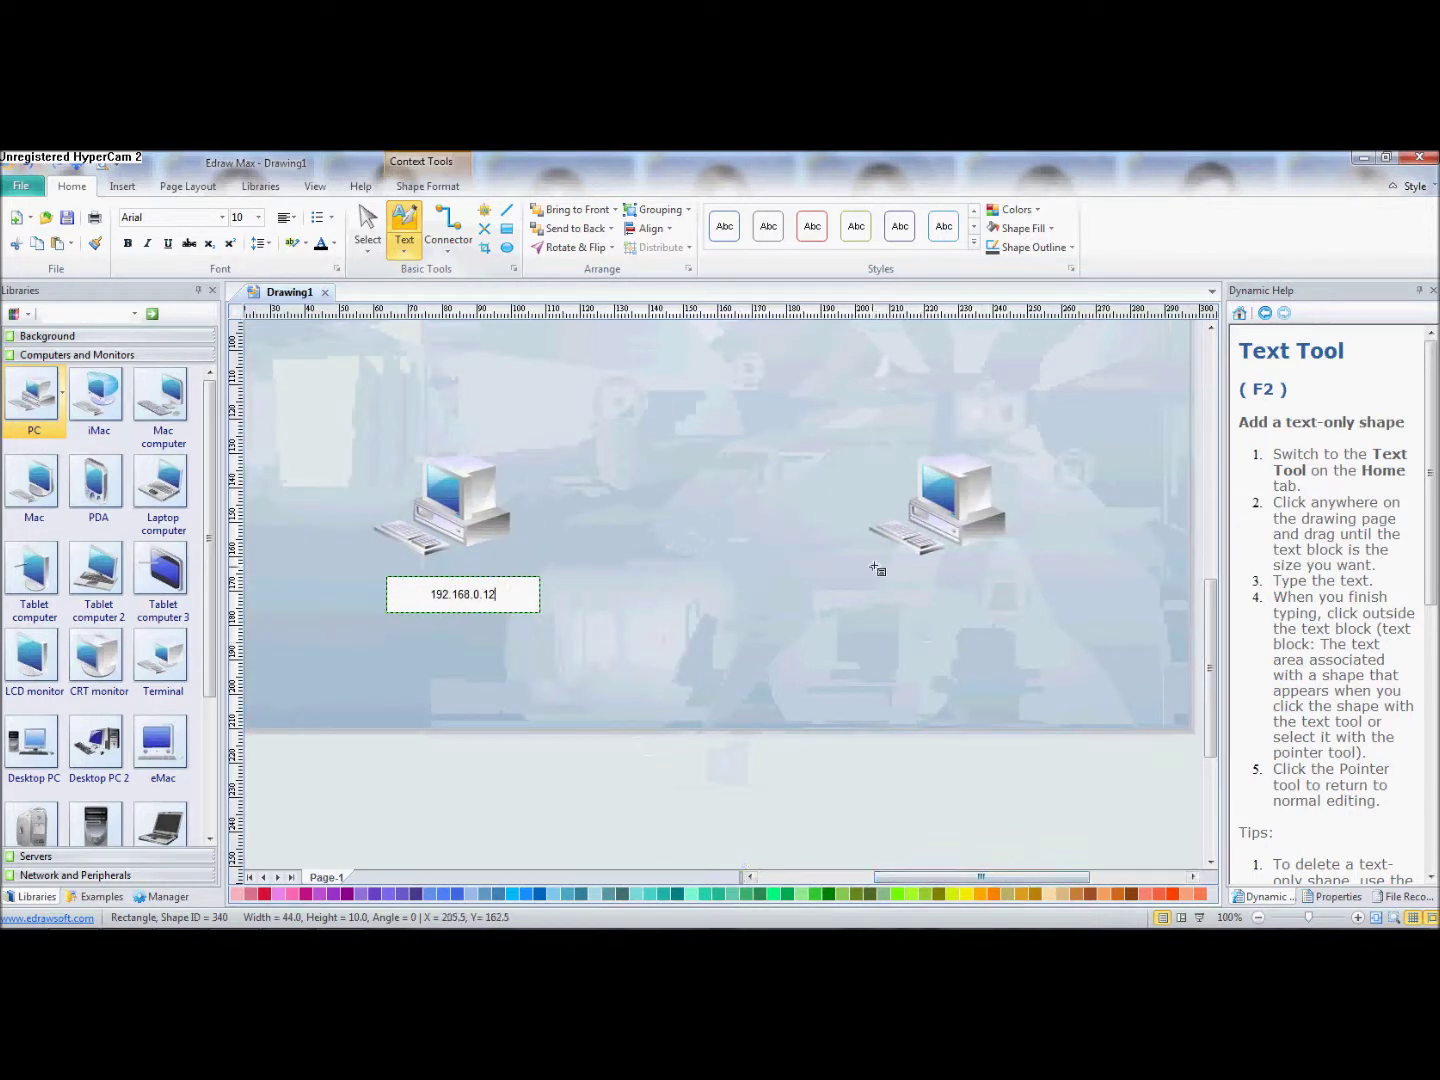
pyautogui.moveTo(875, 563); pyautogui.dragTo(1006, 617)
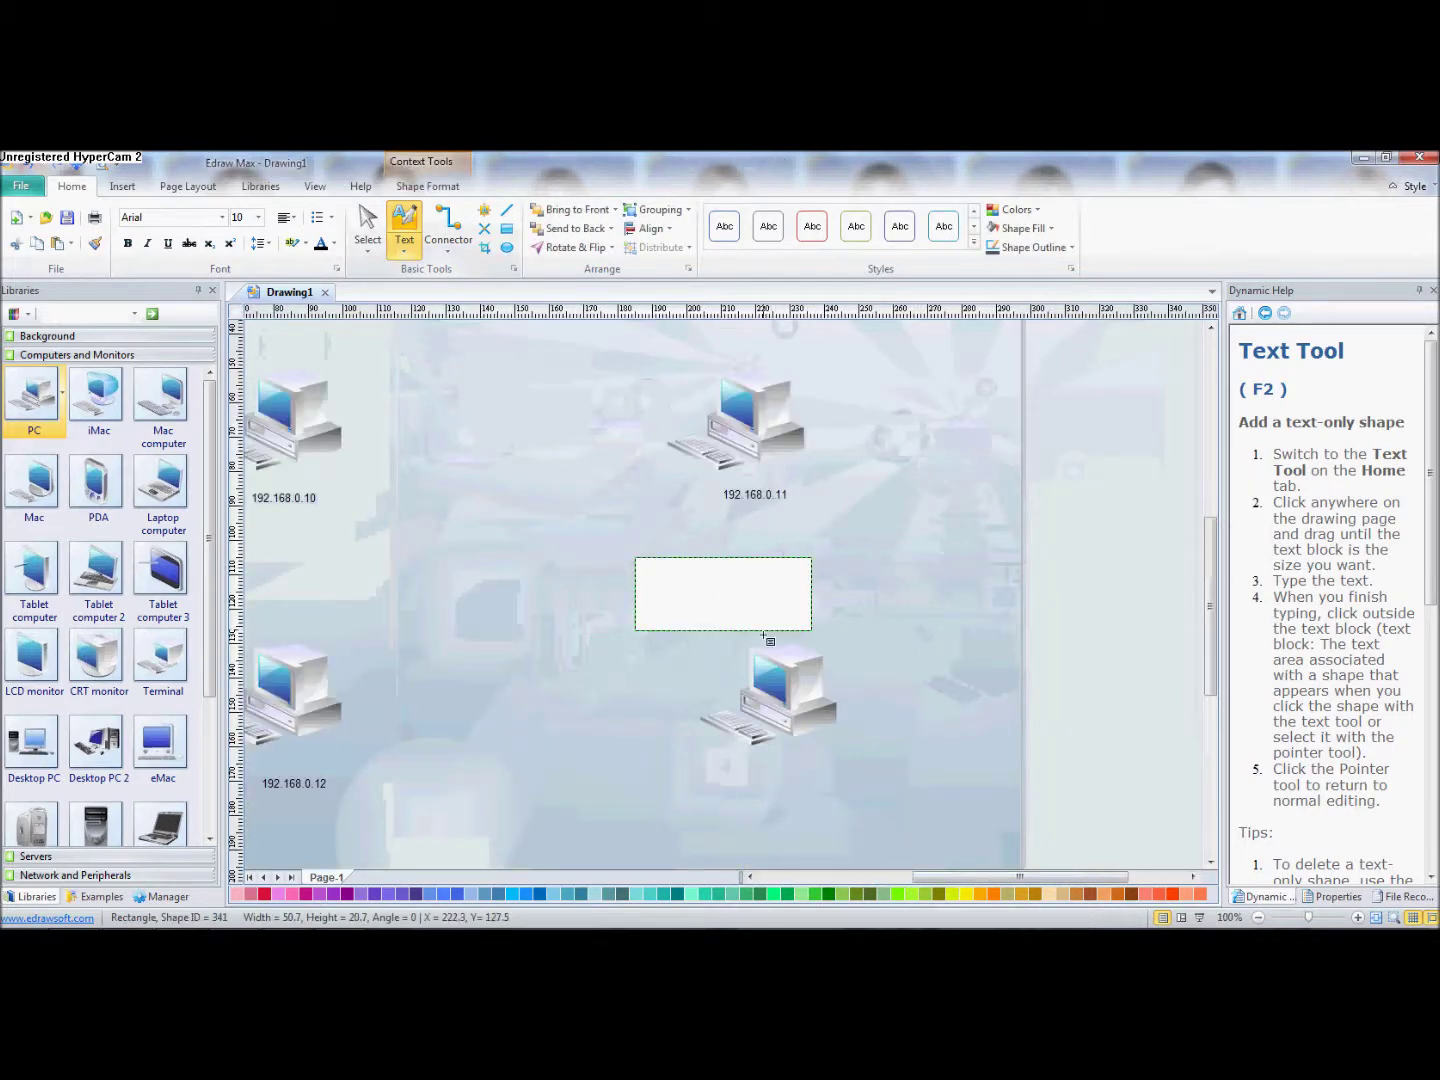
pyautogui.click(715, 756)
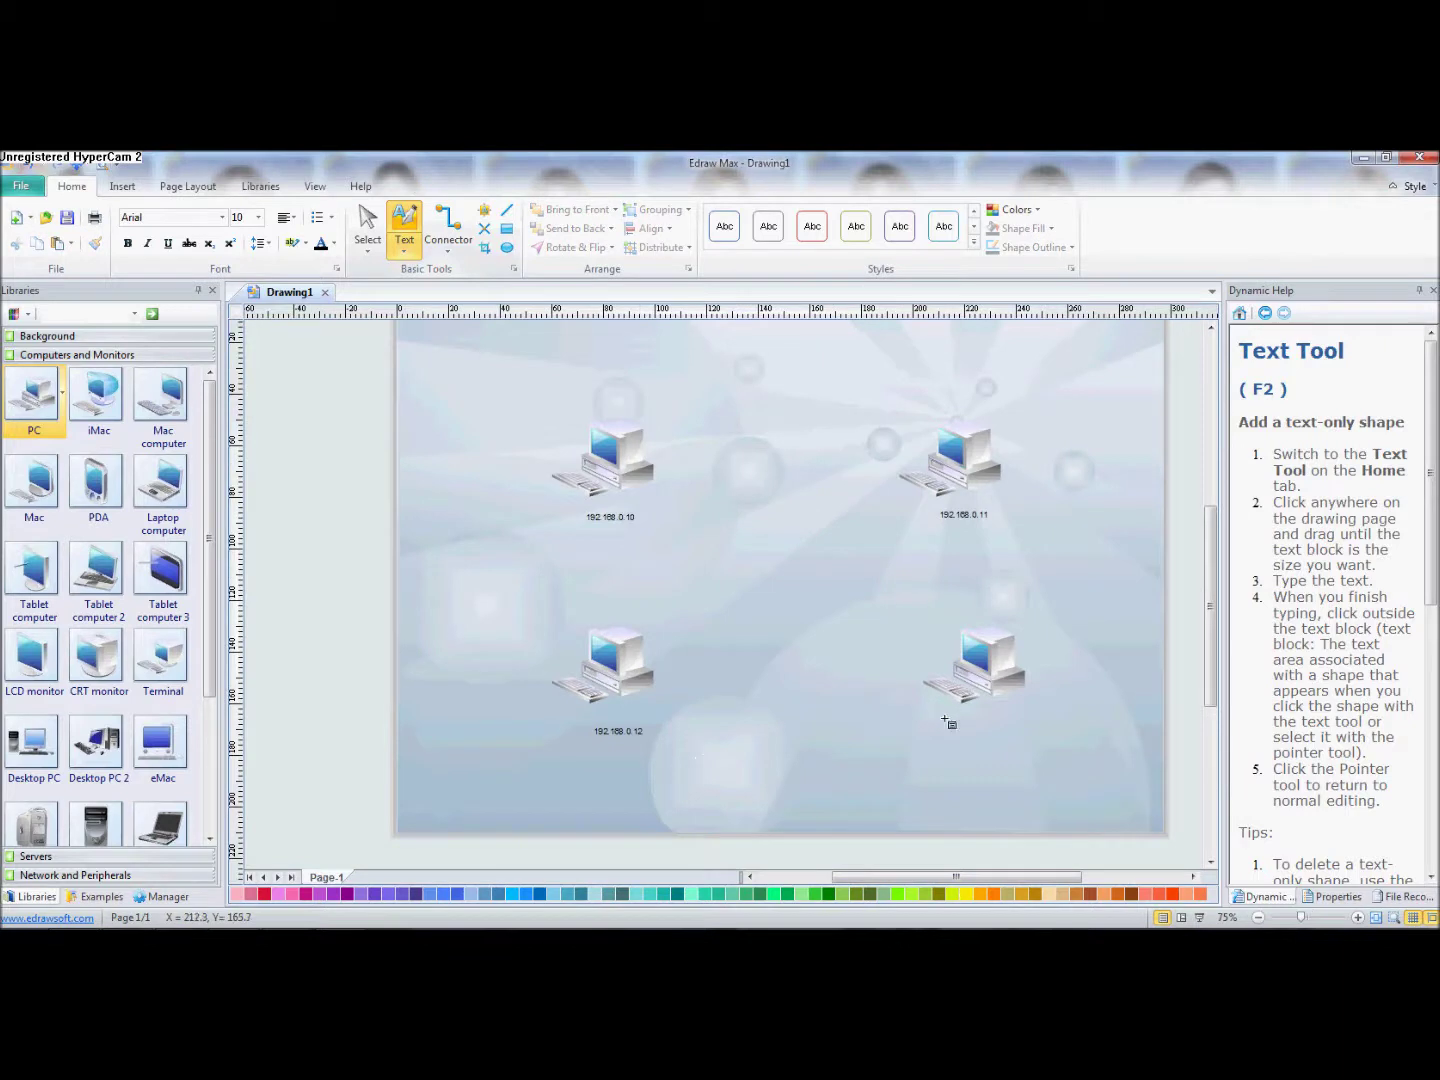
# Add the text label 192.168.0.13 beneath the lower-right PC.
pyautogui.moveTo(944, 717); pyautogui.dragTo(1056, 746)
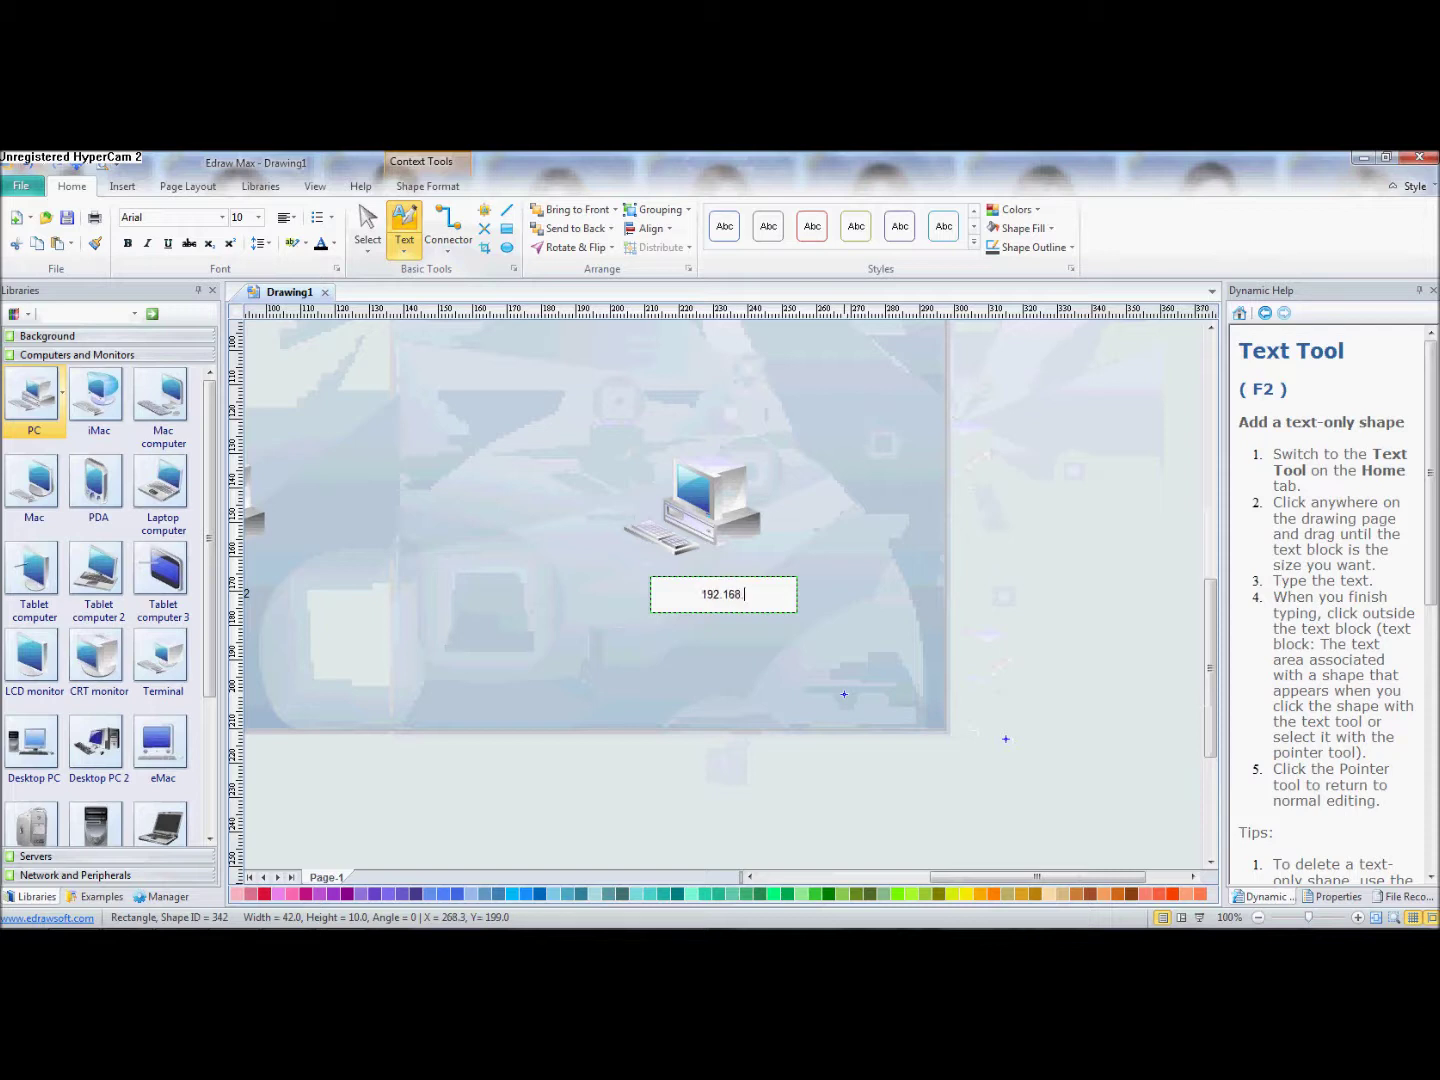
pyautogui.write('14')
pyautogui.moveTo(996, 877)
pyautogui.mouseDown()
pyautogui.moveTo(914, 887)
pyautogui.moveTo(999, 886)
pyautogui.mouseUp()
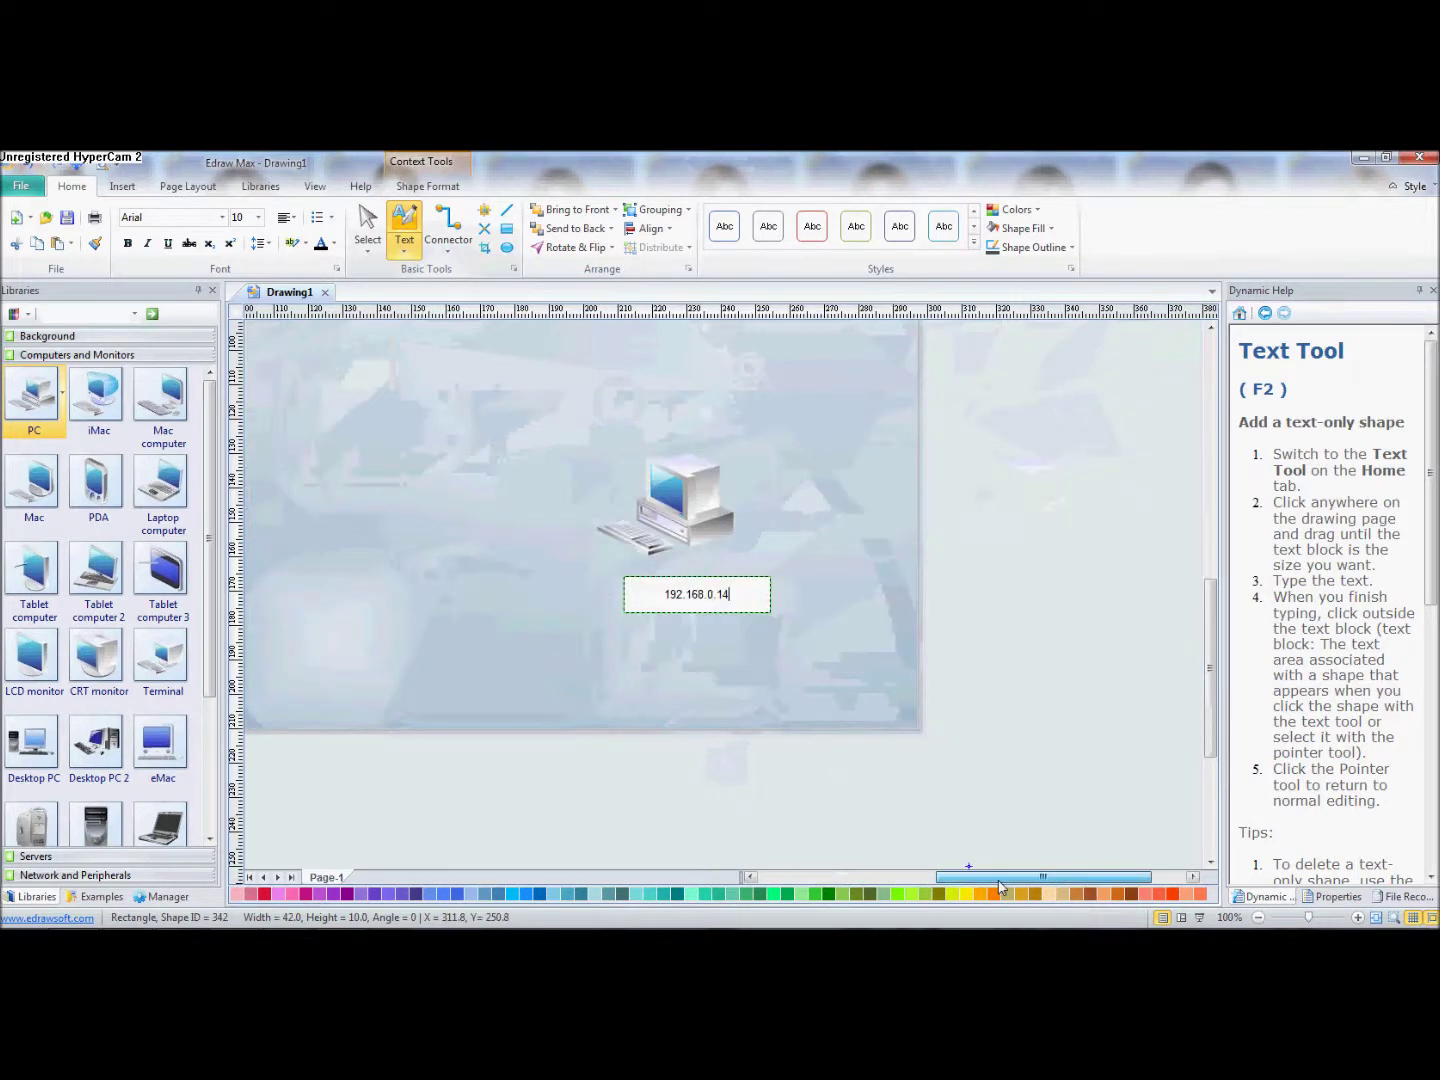
pyautogui.press('BackSpace')
pyautogui.write('3')
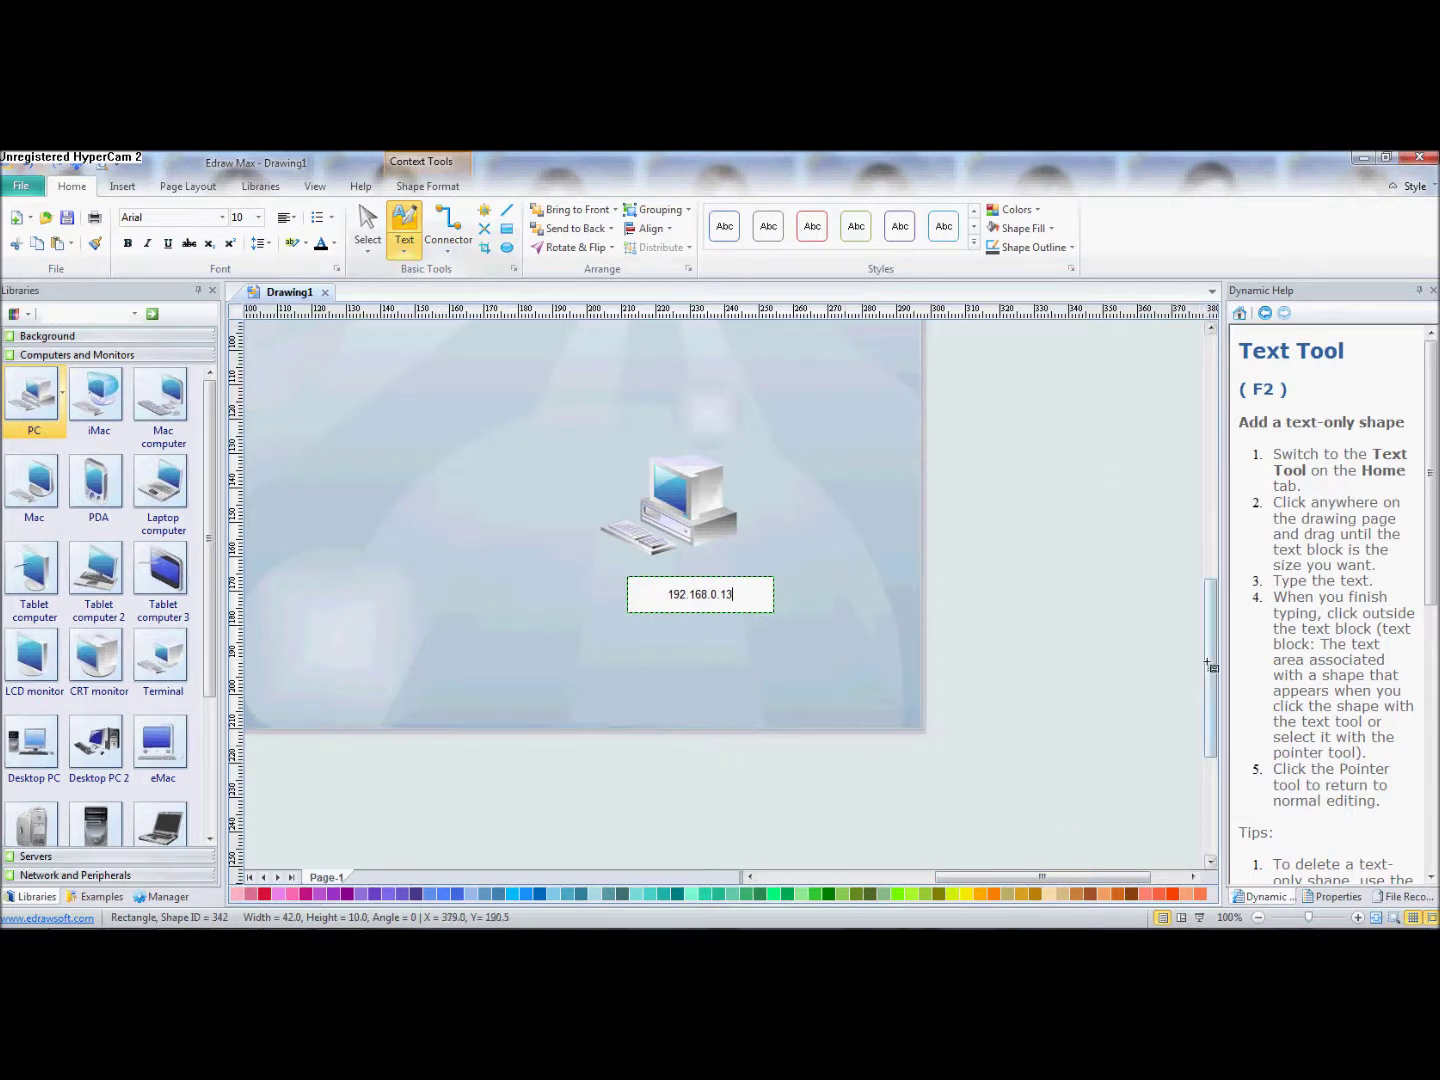
# Add the text label "pc 1" above the PC labelled 192.168.0.10.
pyautogui.moveTo(1109, 878); pyautogui.dragTo(1036, 877)
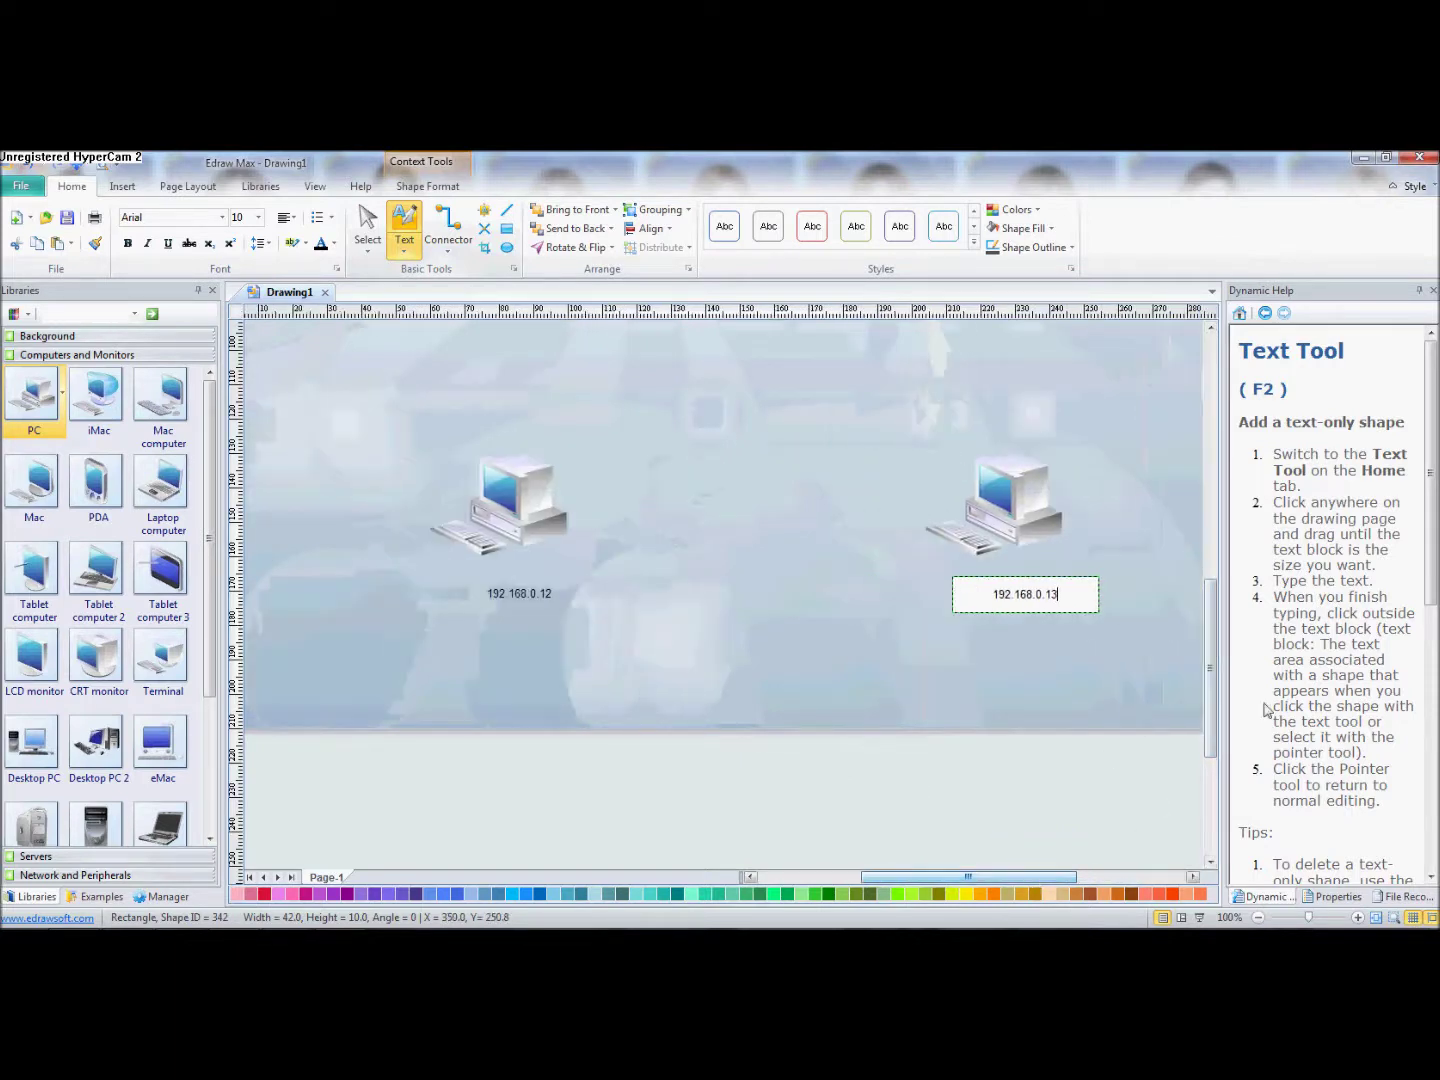
pyautogui.moveTo(1211, 696); pyautogui.dragTo(1211, 565)
pyautogui.click(467, 557)
pyautogui.scroll(-1, 466, 557)
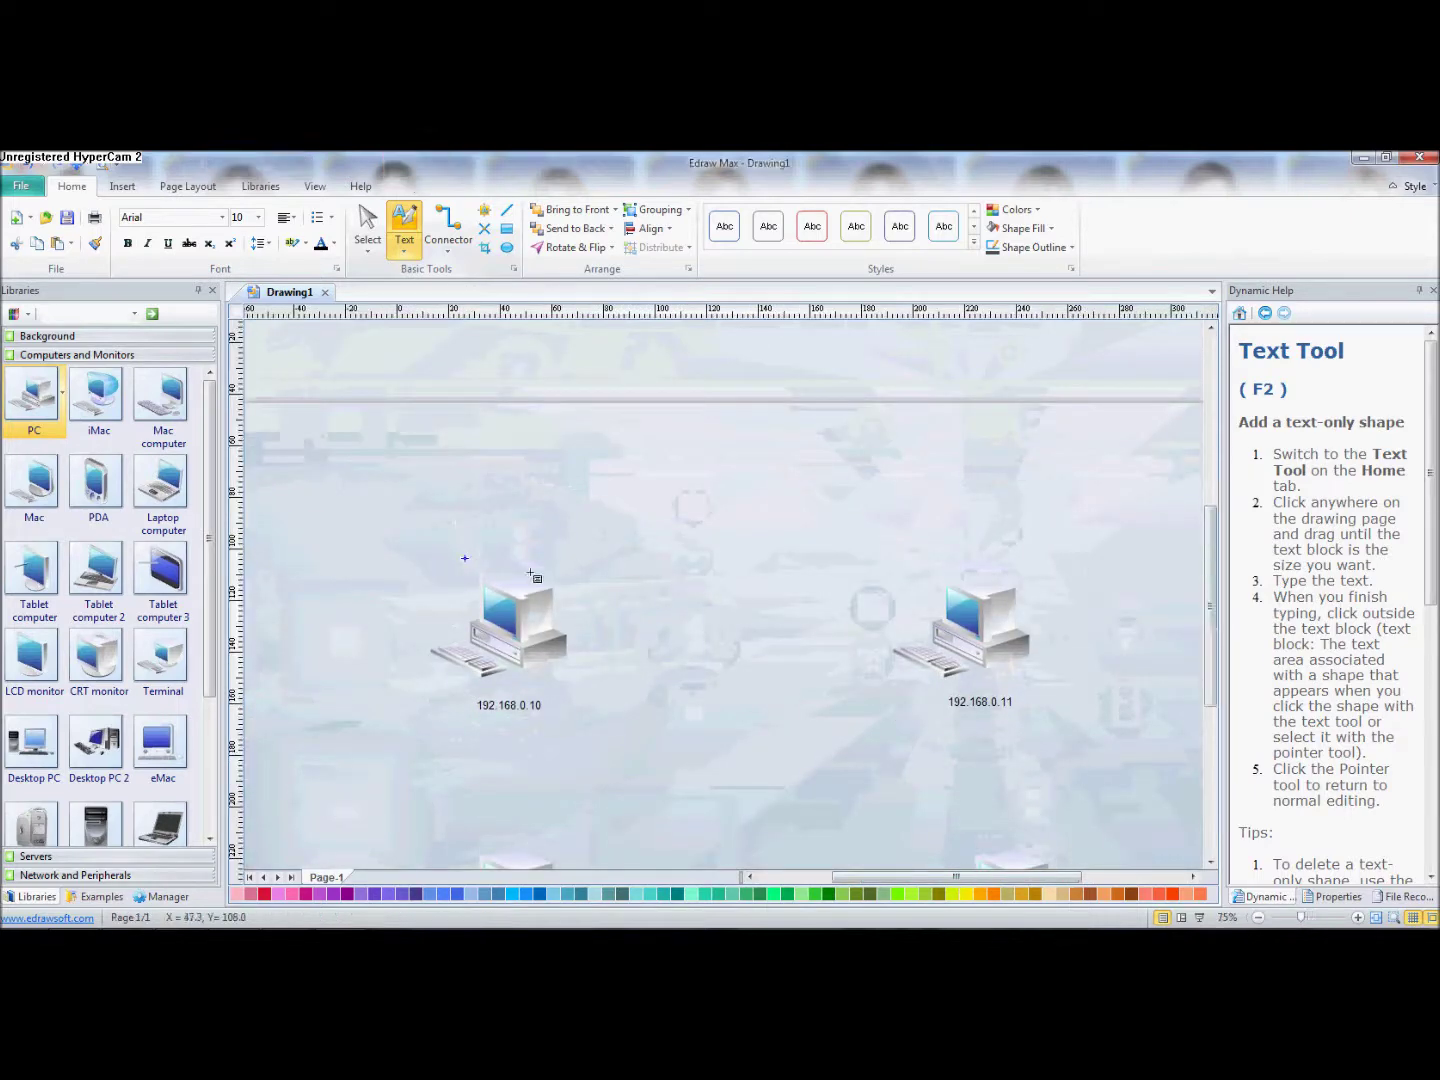
pyautogui.moveTo(465, 550)
pyautogui.mouseDown()
pyautogui.moveTo(643, 540)
pyautogui.moveTo(572, 431)
pyautogui.moveTo(580, 405)
pyautogui.moveTo(742, 470)
pyautogui.moveTo(654, 420)
pyautogui.mouseUp()
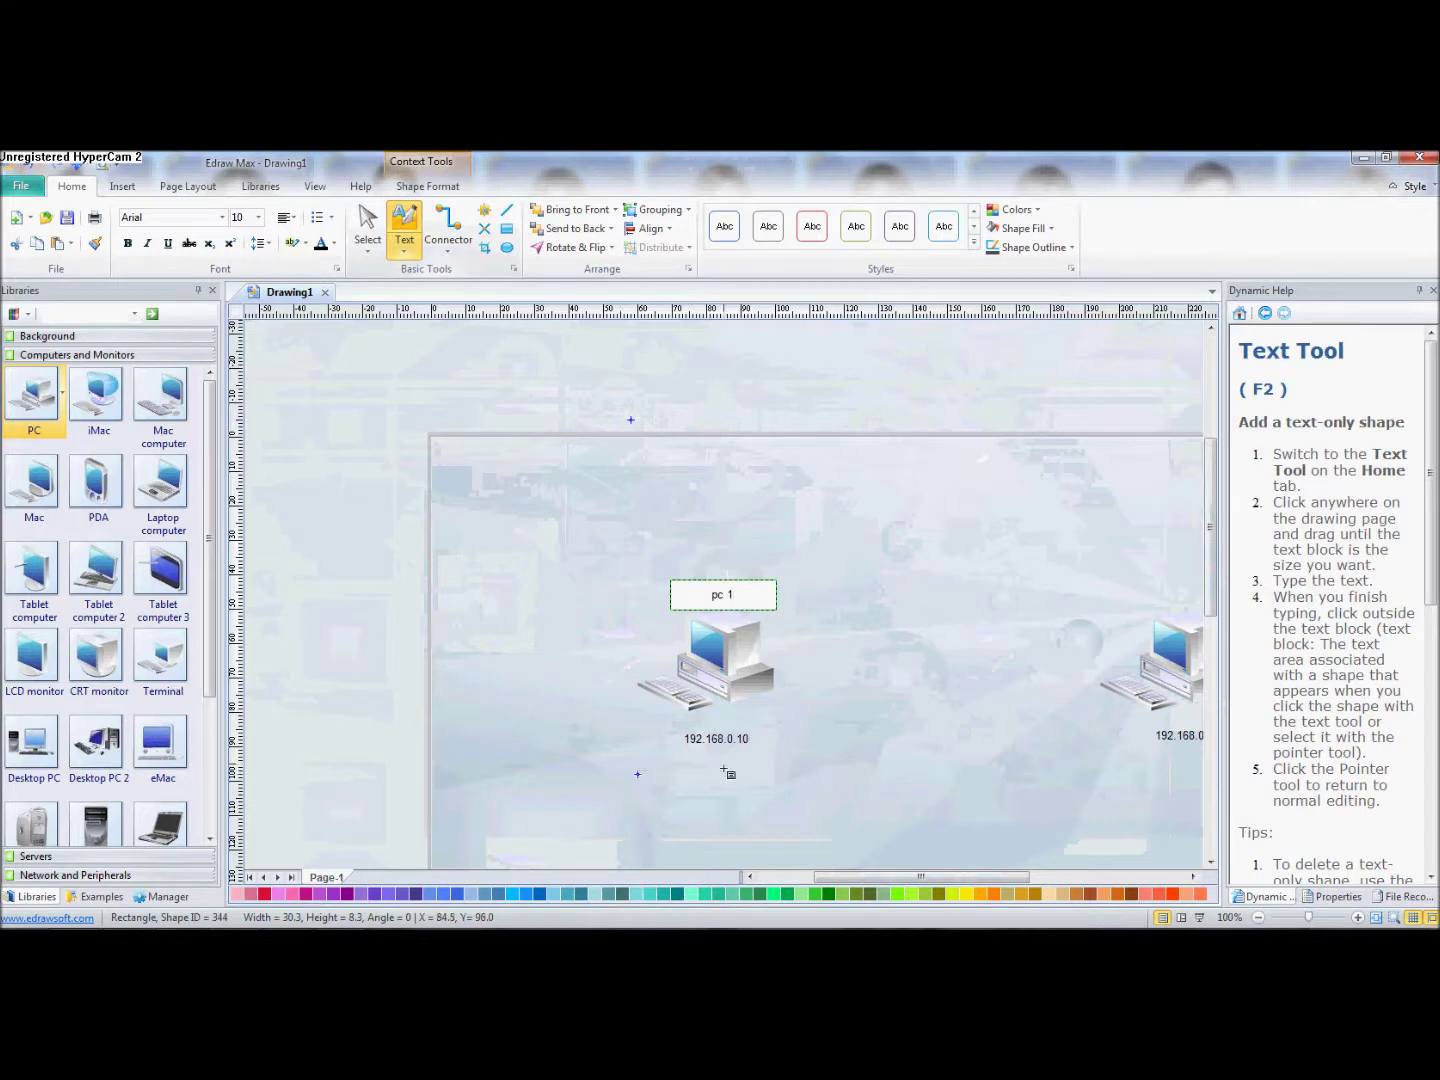
pyautogui.moveTo(1121, 580); pyautogui.dragTo(1035, 571)
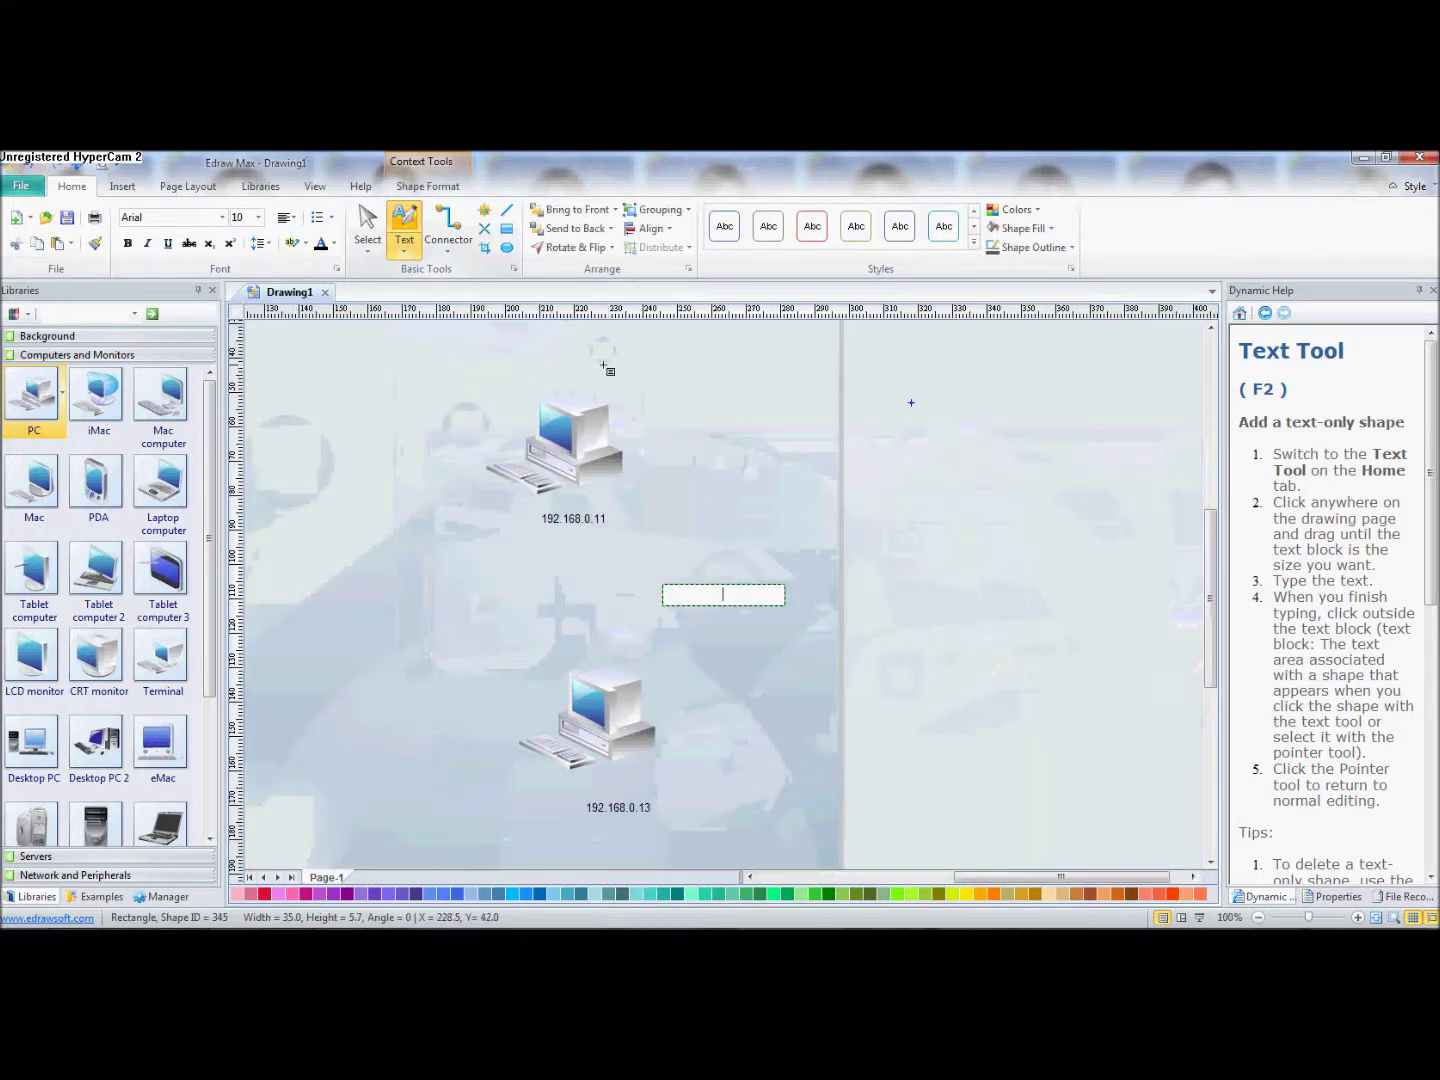
pyautogui.moveTo(526, 379); pyautogui.dragTo(707, 394)
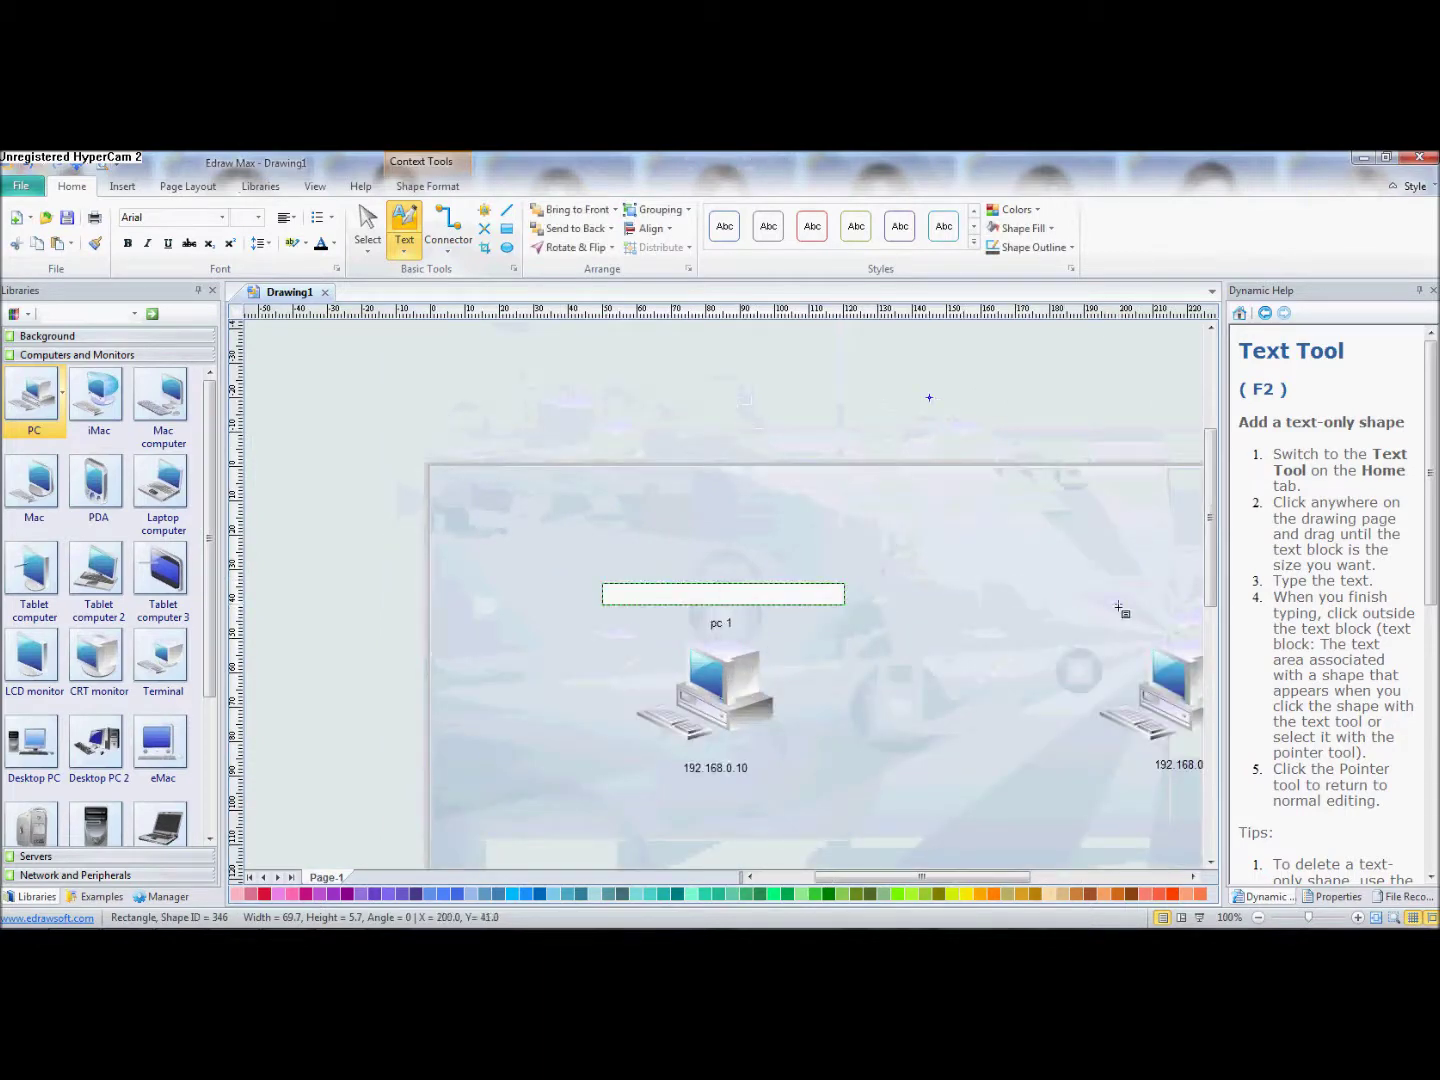
pyautogui.moveTo(1118, 607); pyautogui.dragTo(1171, 626)
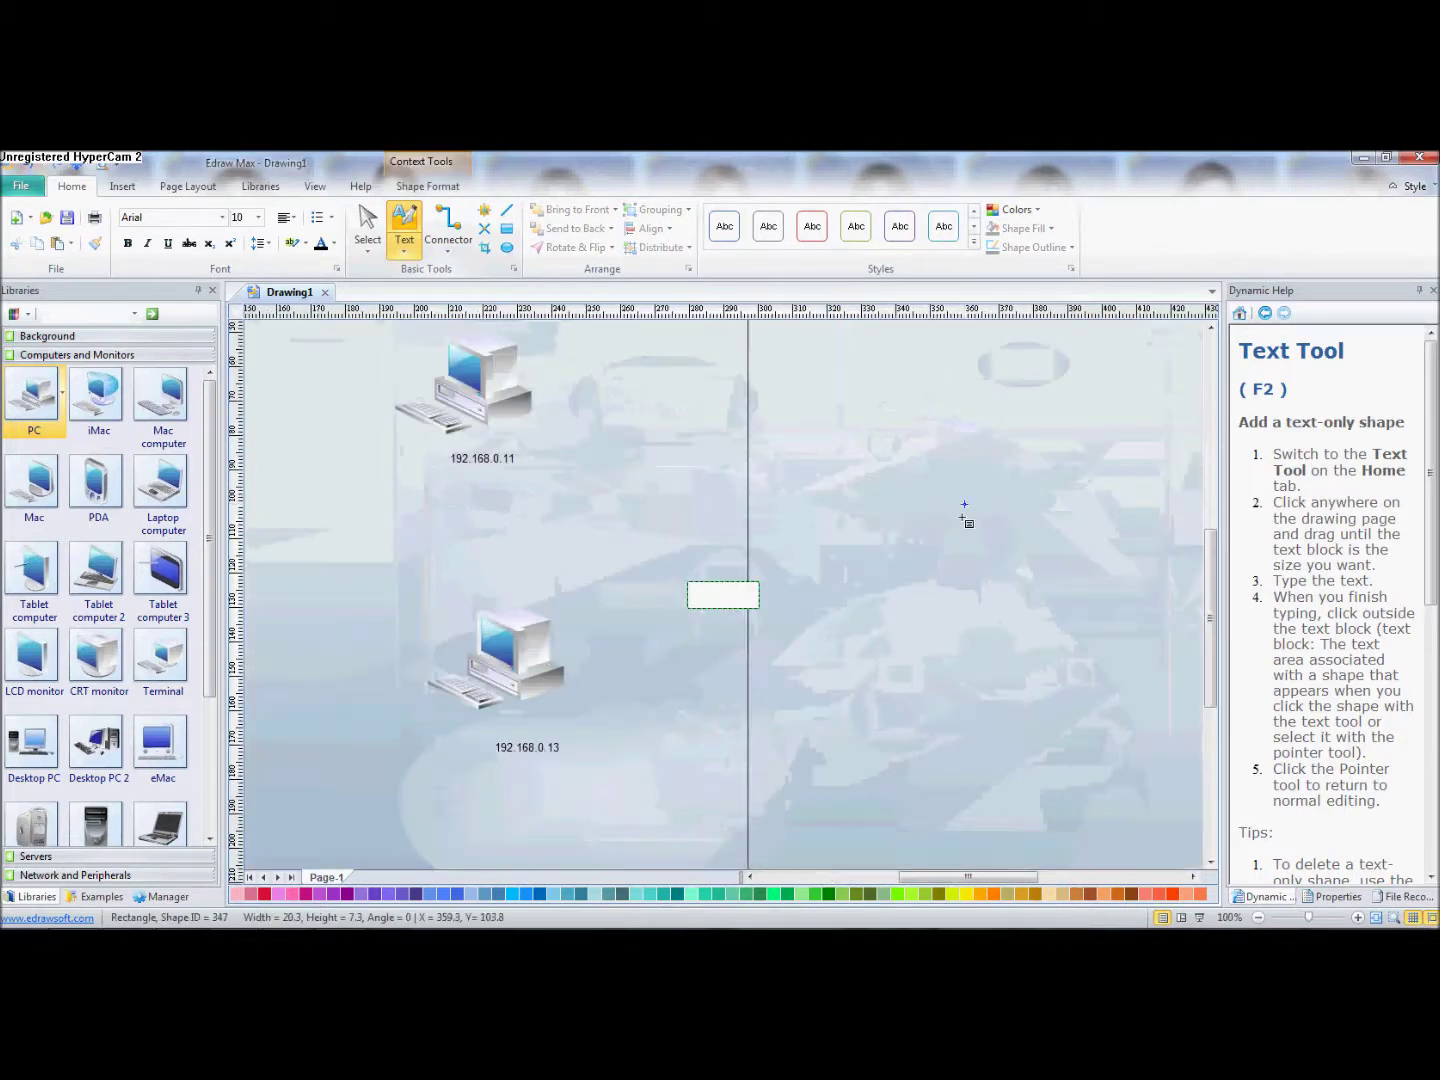
pyautogui.click(615, 553)
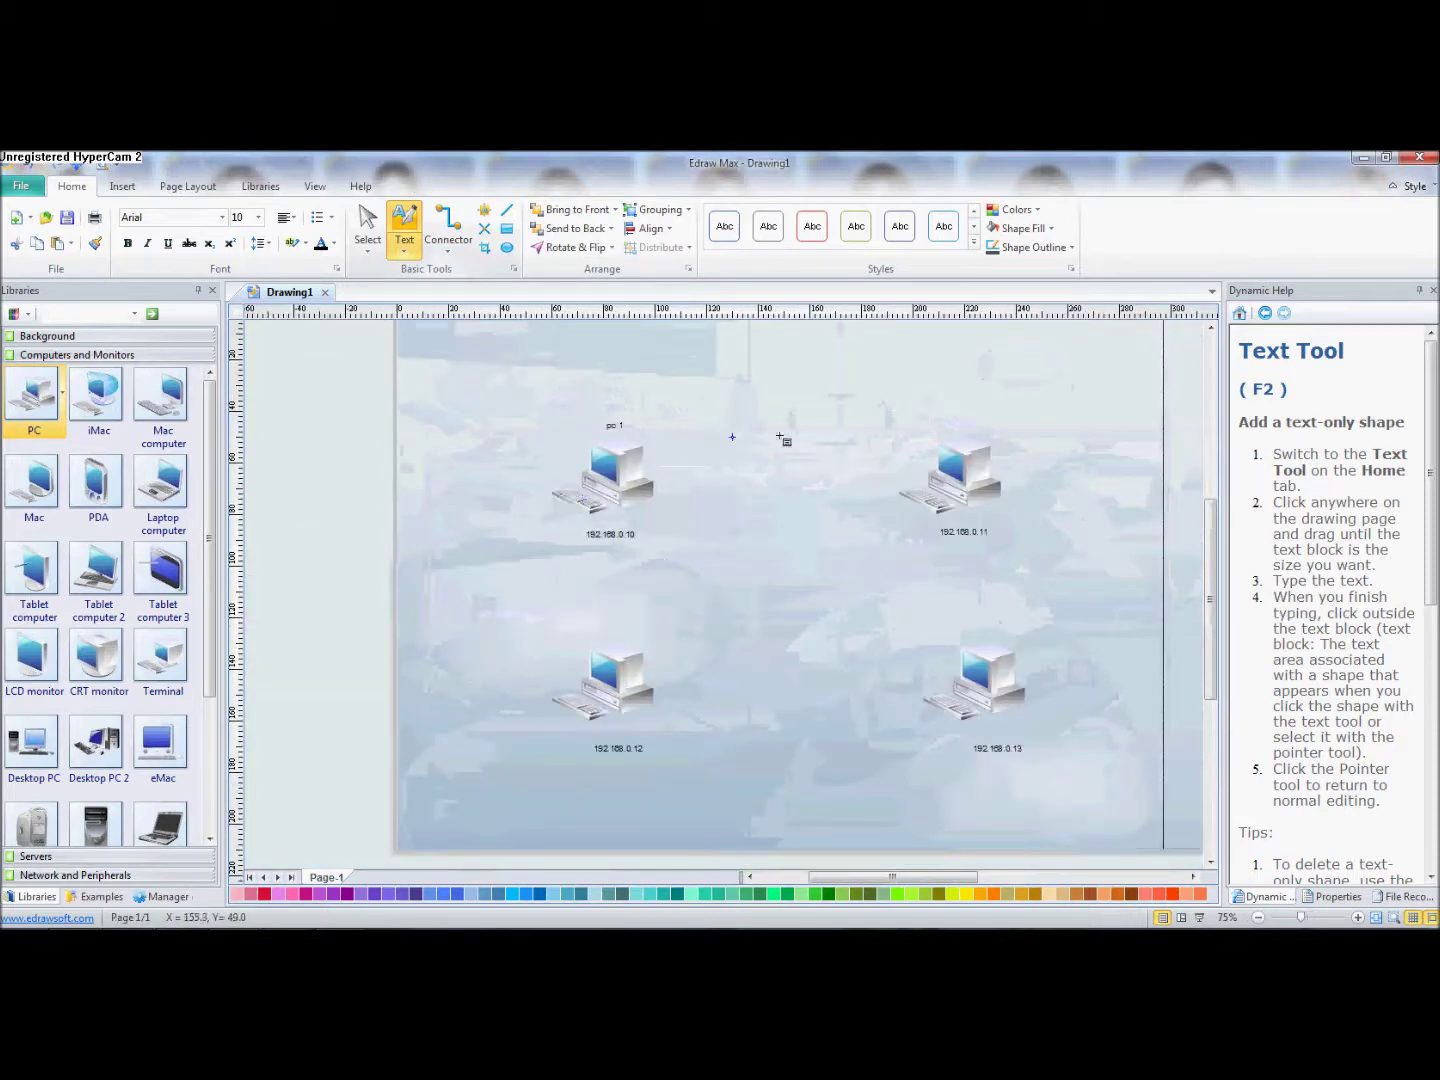
# Add the text labels "pc2" above the PC labelled 192.168.0.11 and "pc3" above the PC labelled 192.168.0.12.
pyautogui.moveTo(923, 410); pyautogui.dragTo(1017, 437)
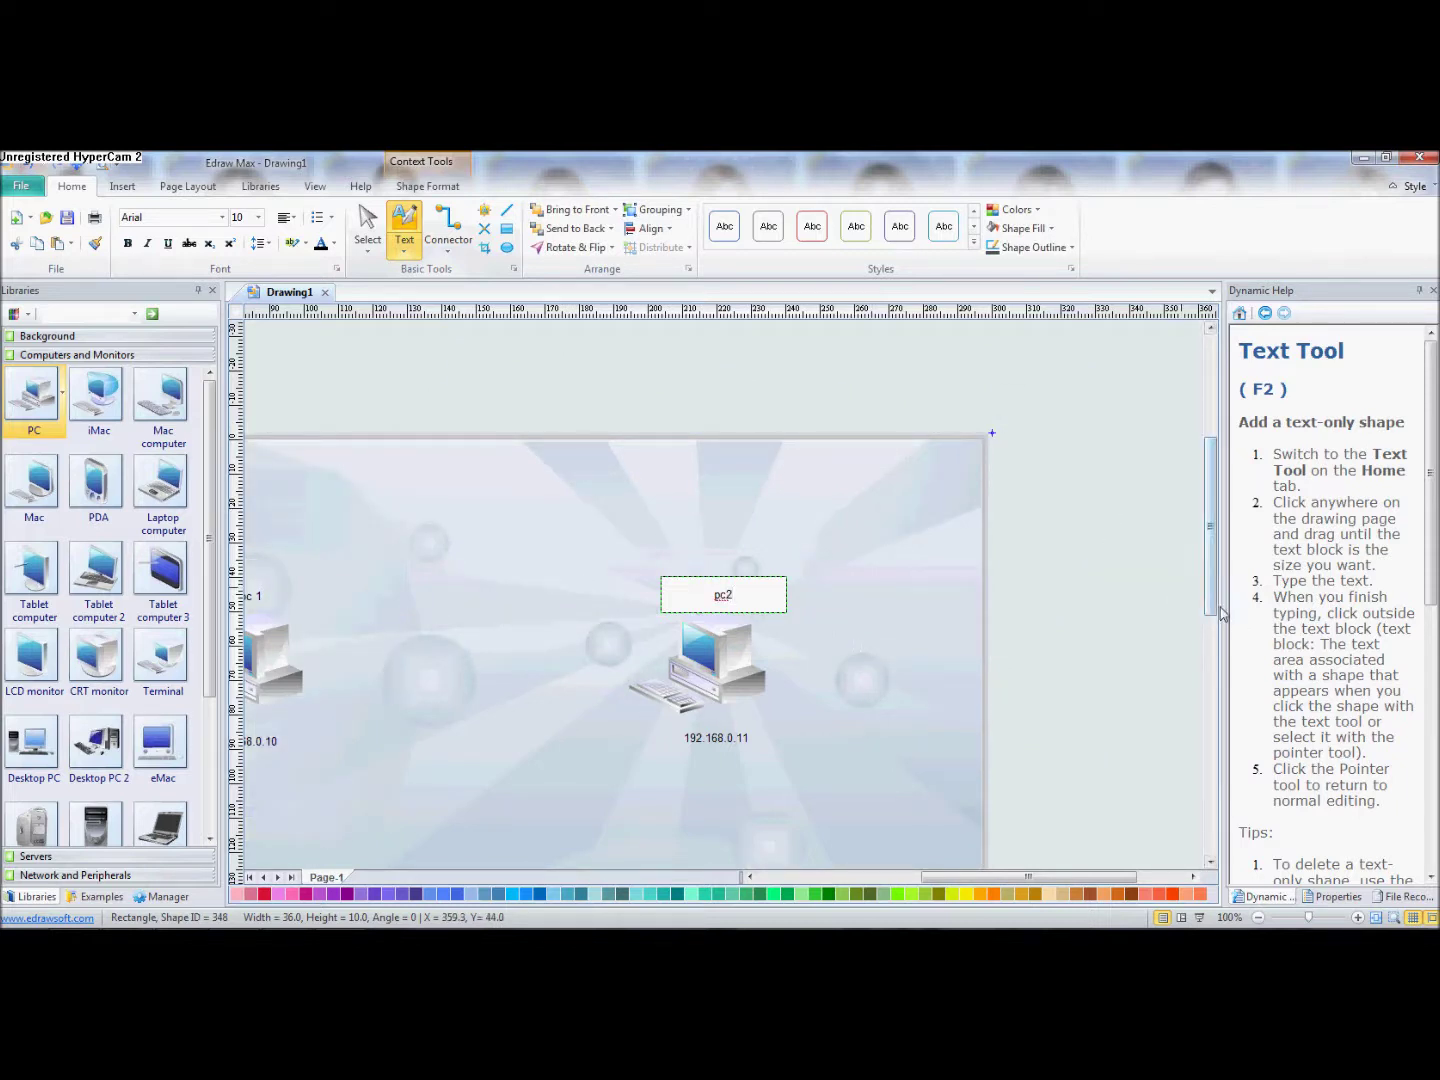
pyautogui.moveTo(1219, 613); pyautogui.dragTo(1224, 700)
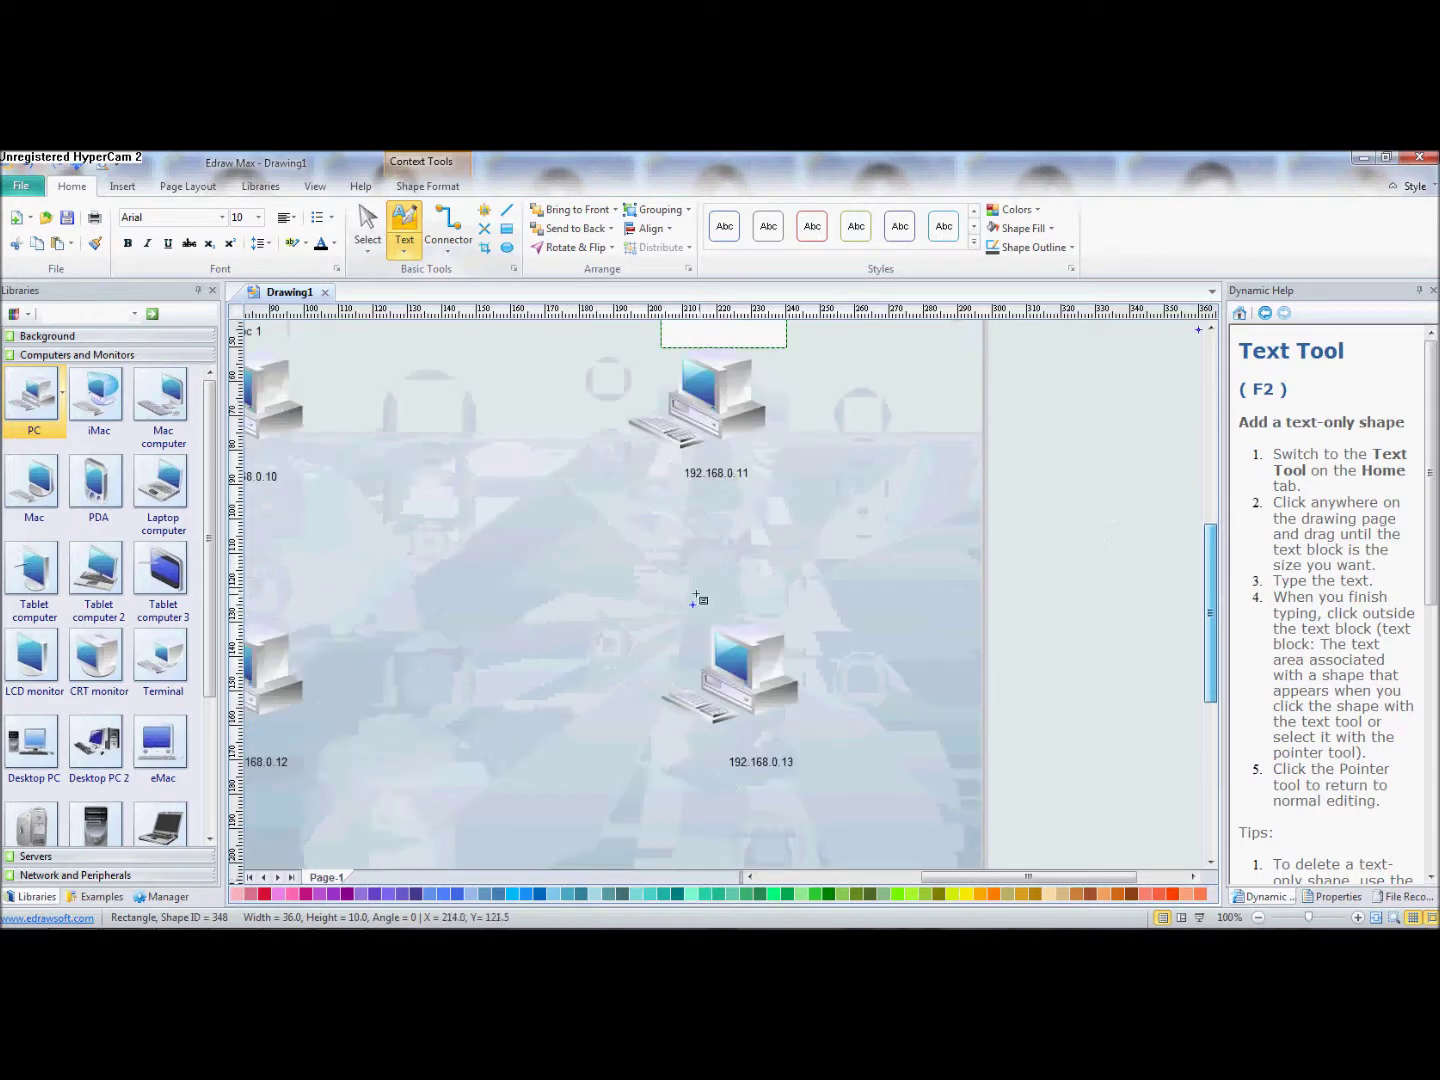
pyautogui.moveTo(693, 588); pyautogui.dragTo(787, 622)
pyautogui.moveTo(520, 606); pyautogui.dragTo(669, 630)
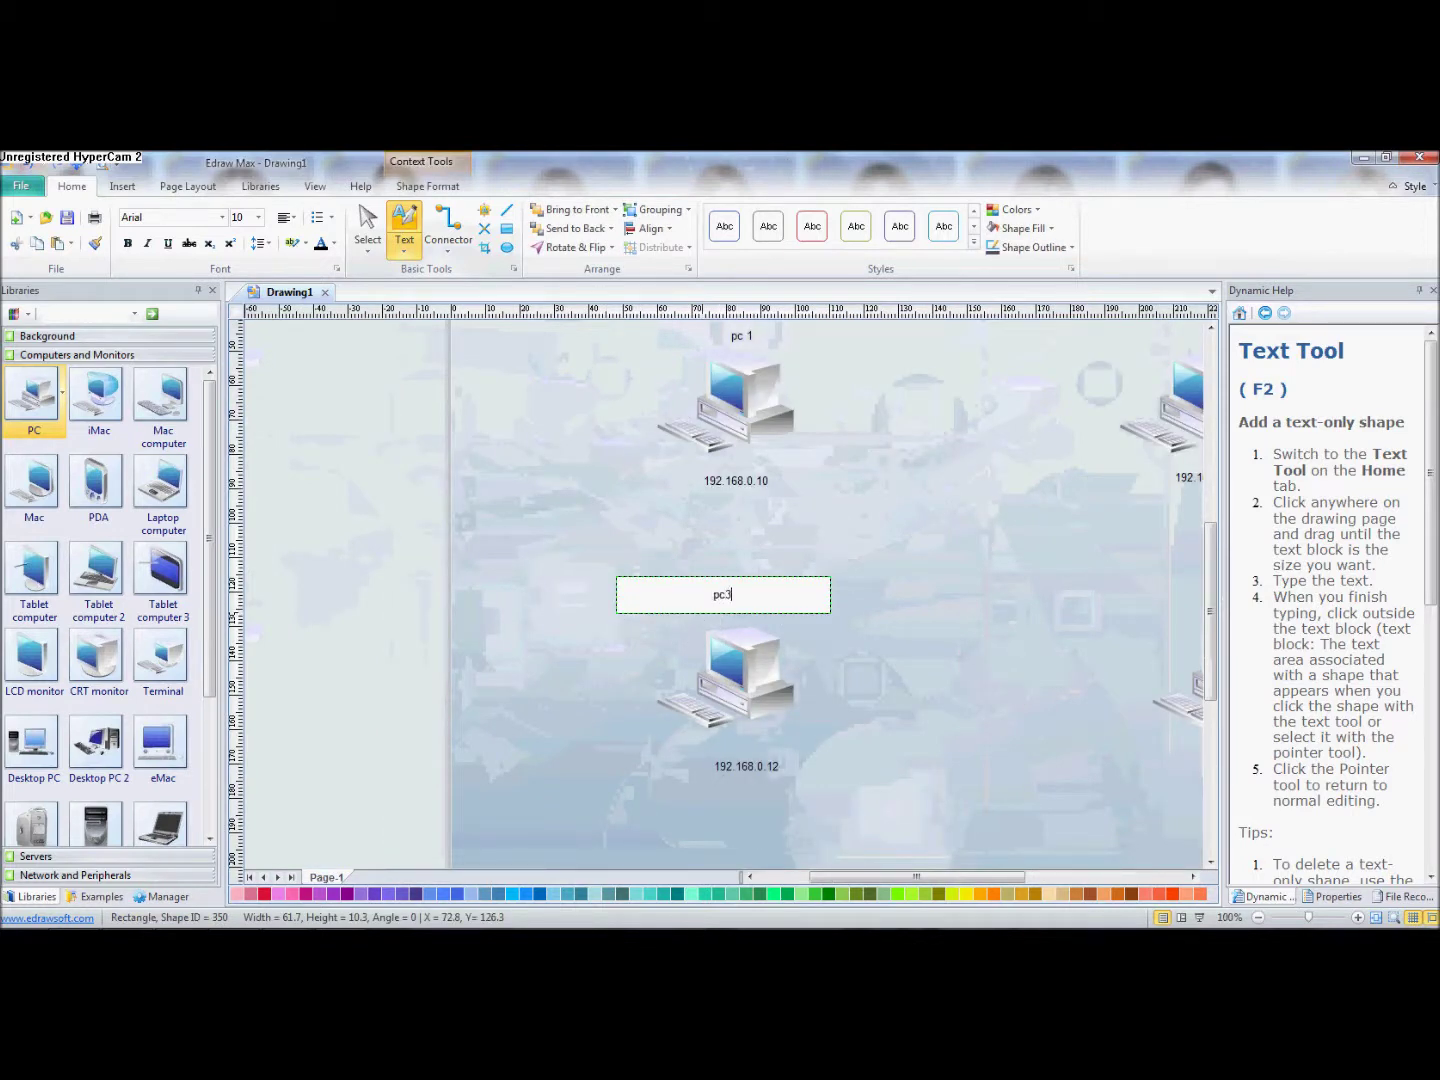
# Add the text label "pc 4" above the PC labelled 192.168.0.13.
pyautogui.moveTo(999, 877); pyautogui.dragTo(1047, 877)
pyautogui.click(969, 590)
pyautogui.moveTo(973, 592); pyautogui.dragTo(1045, 628)
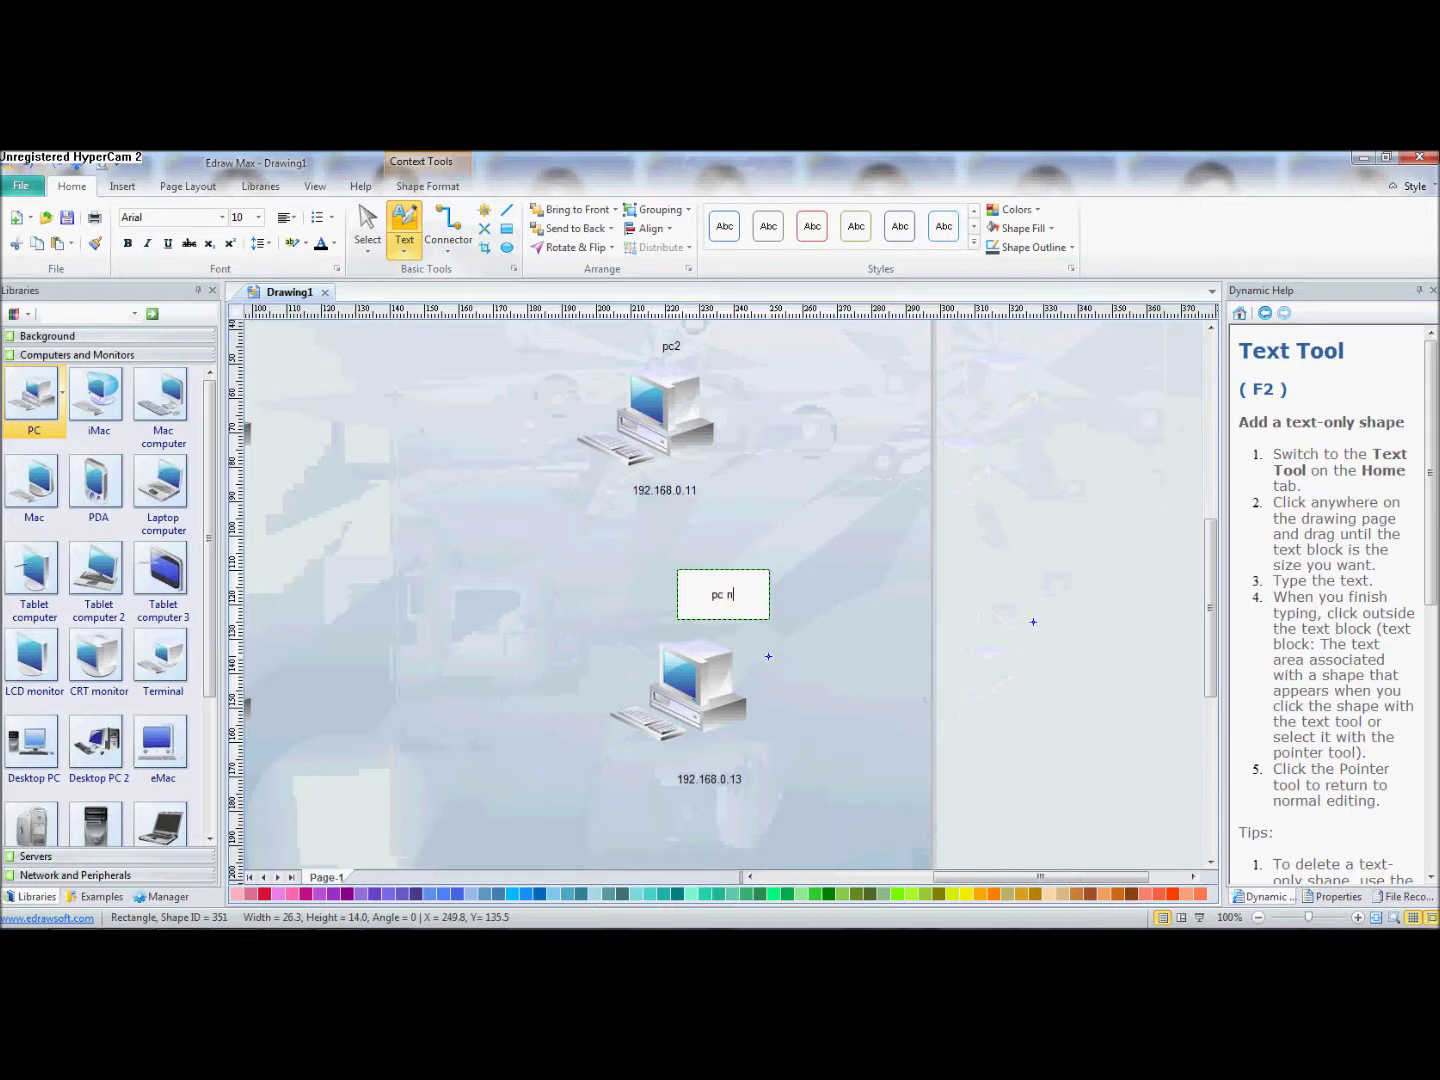
pyautogui.write('pc 4')
pyautogui.click(498, 723)
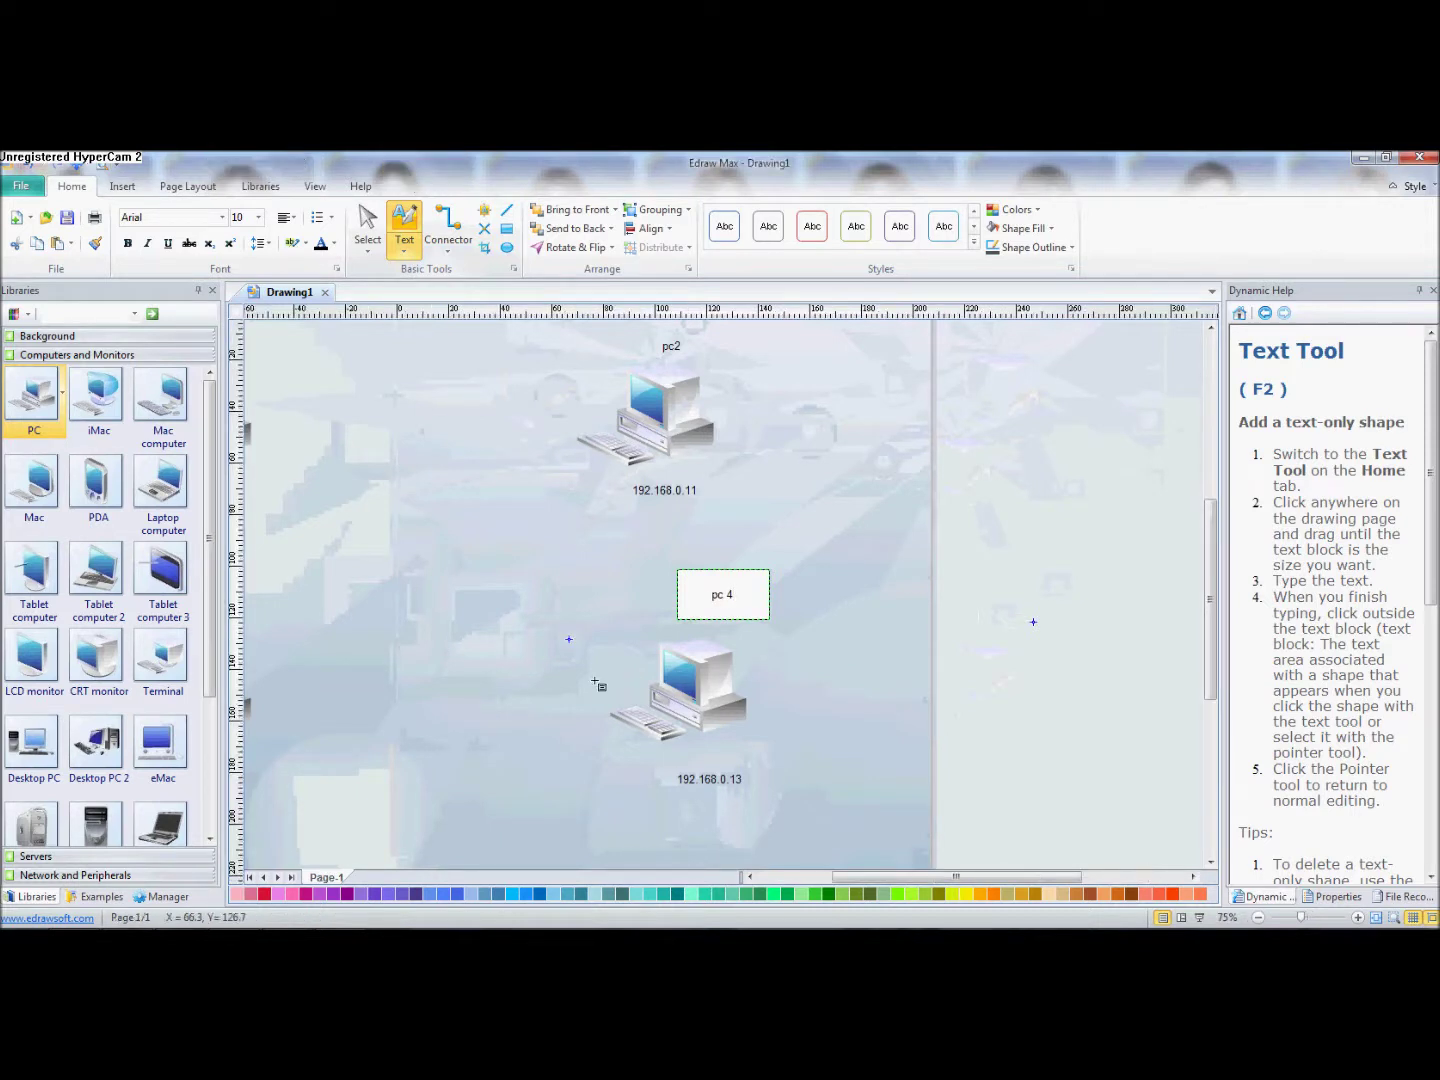
# Place a Switch shape from the Network and Peripherals library in the middle of the four PCs and caption it "Switch".
pyautogui.moveTo(835, 882); pyautogui.dragTo(816, 883)
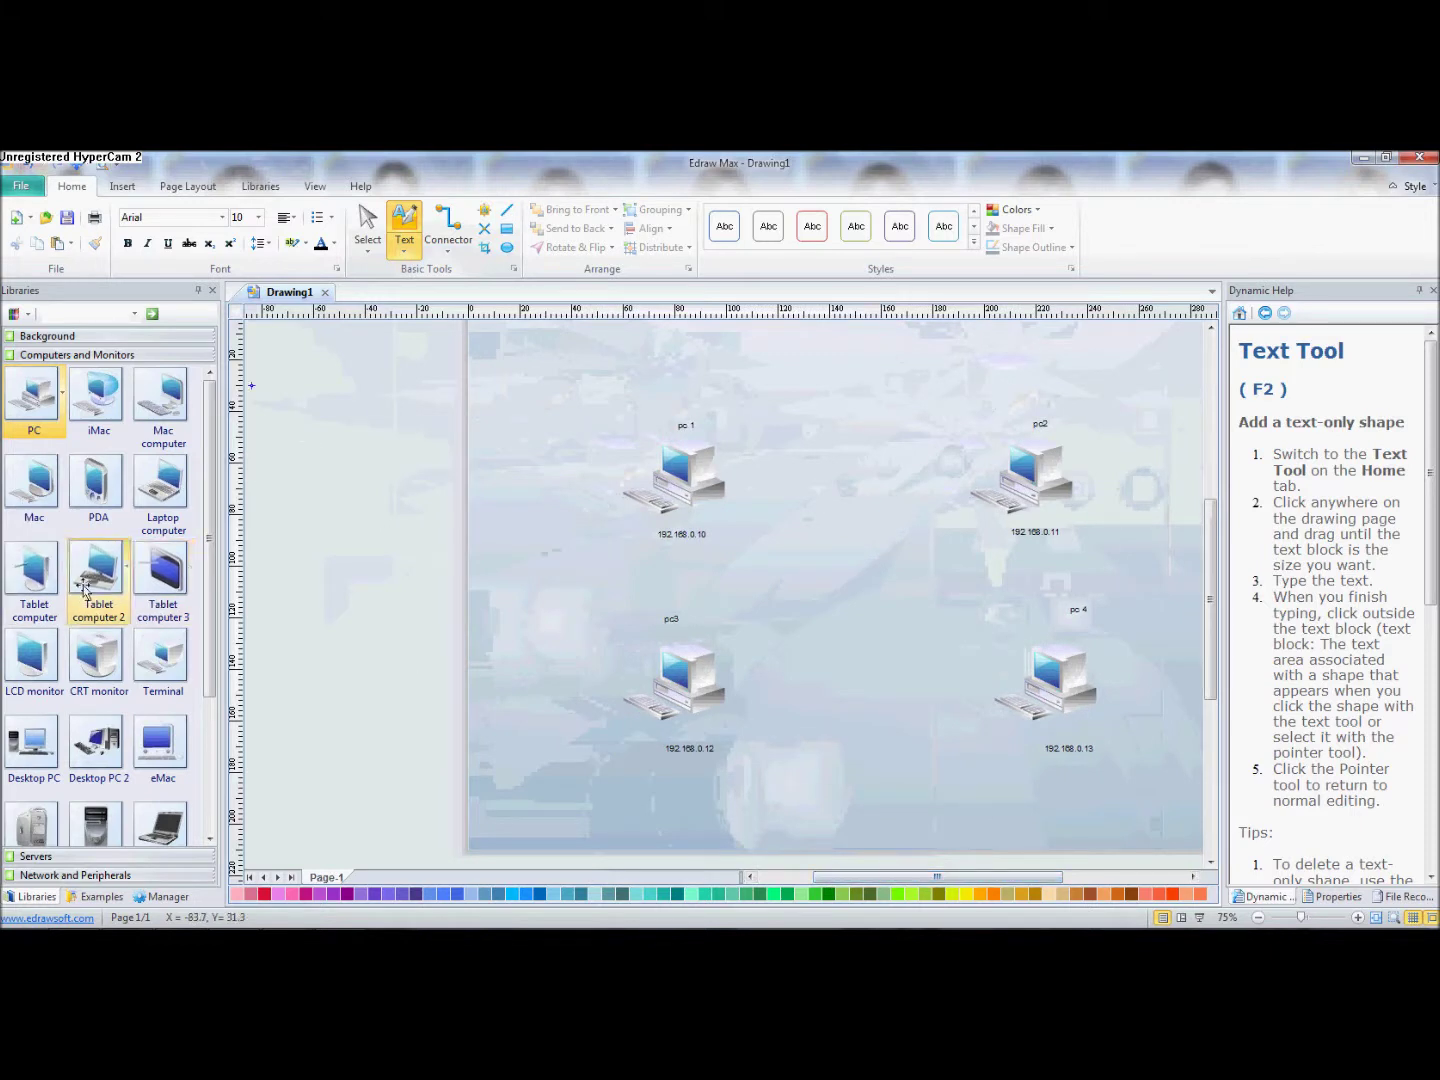
pyautogui.click(75, 875)
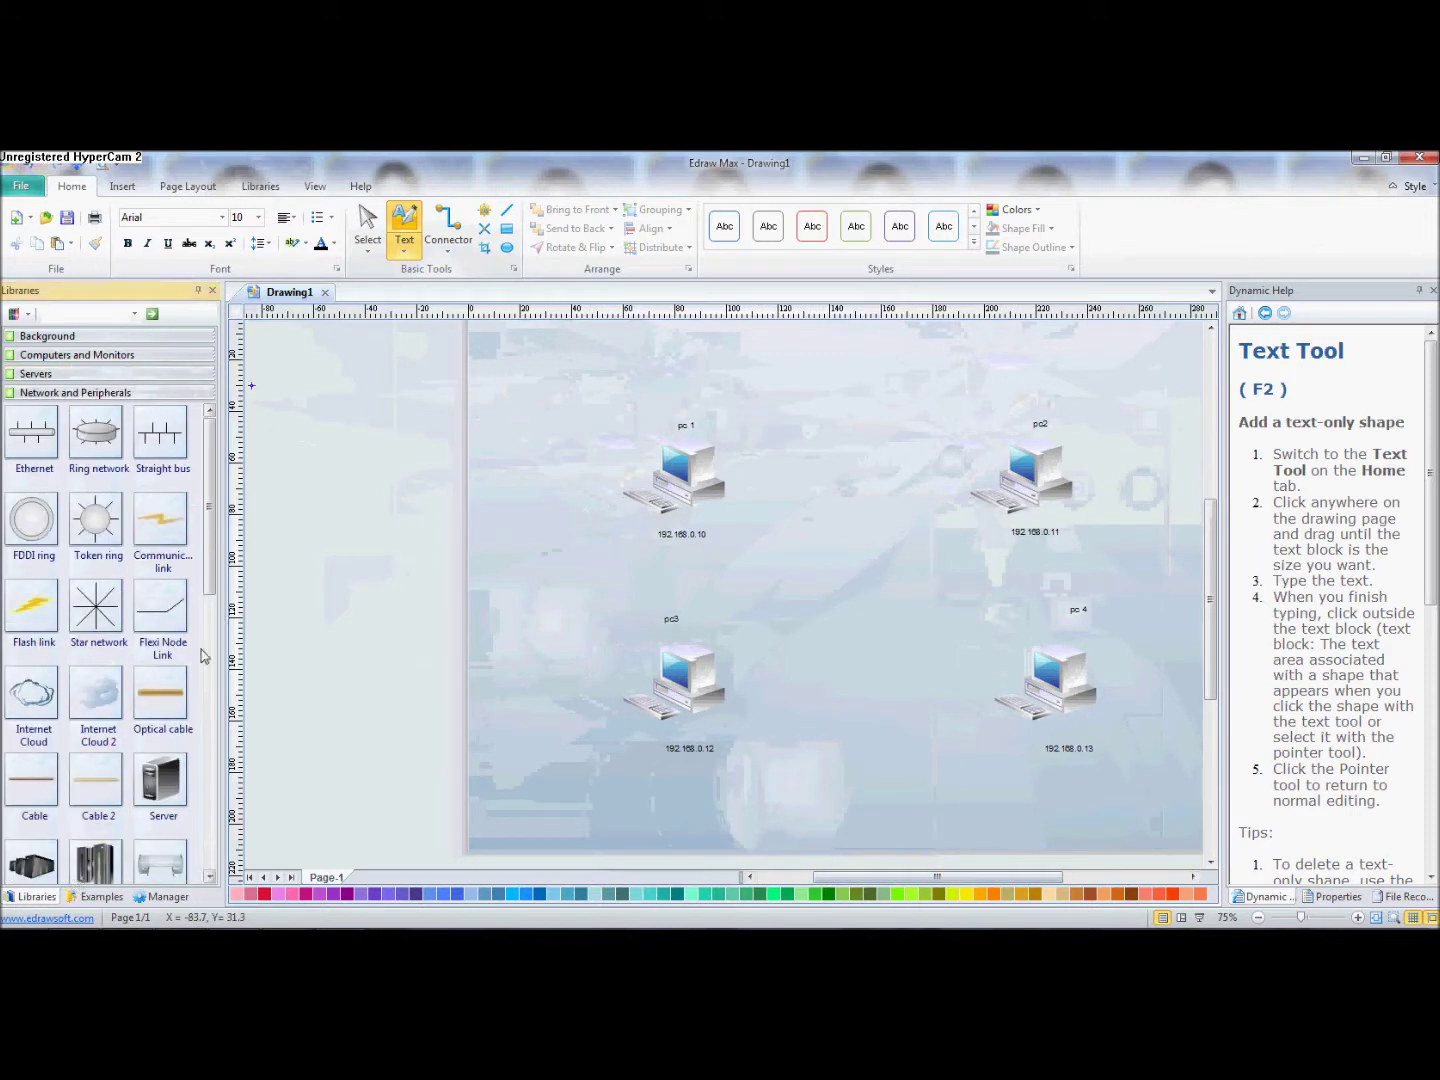
pyautogui.click(209, 877)
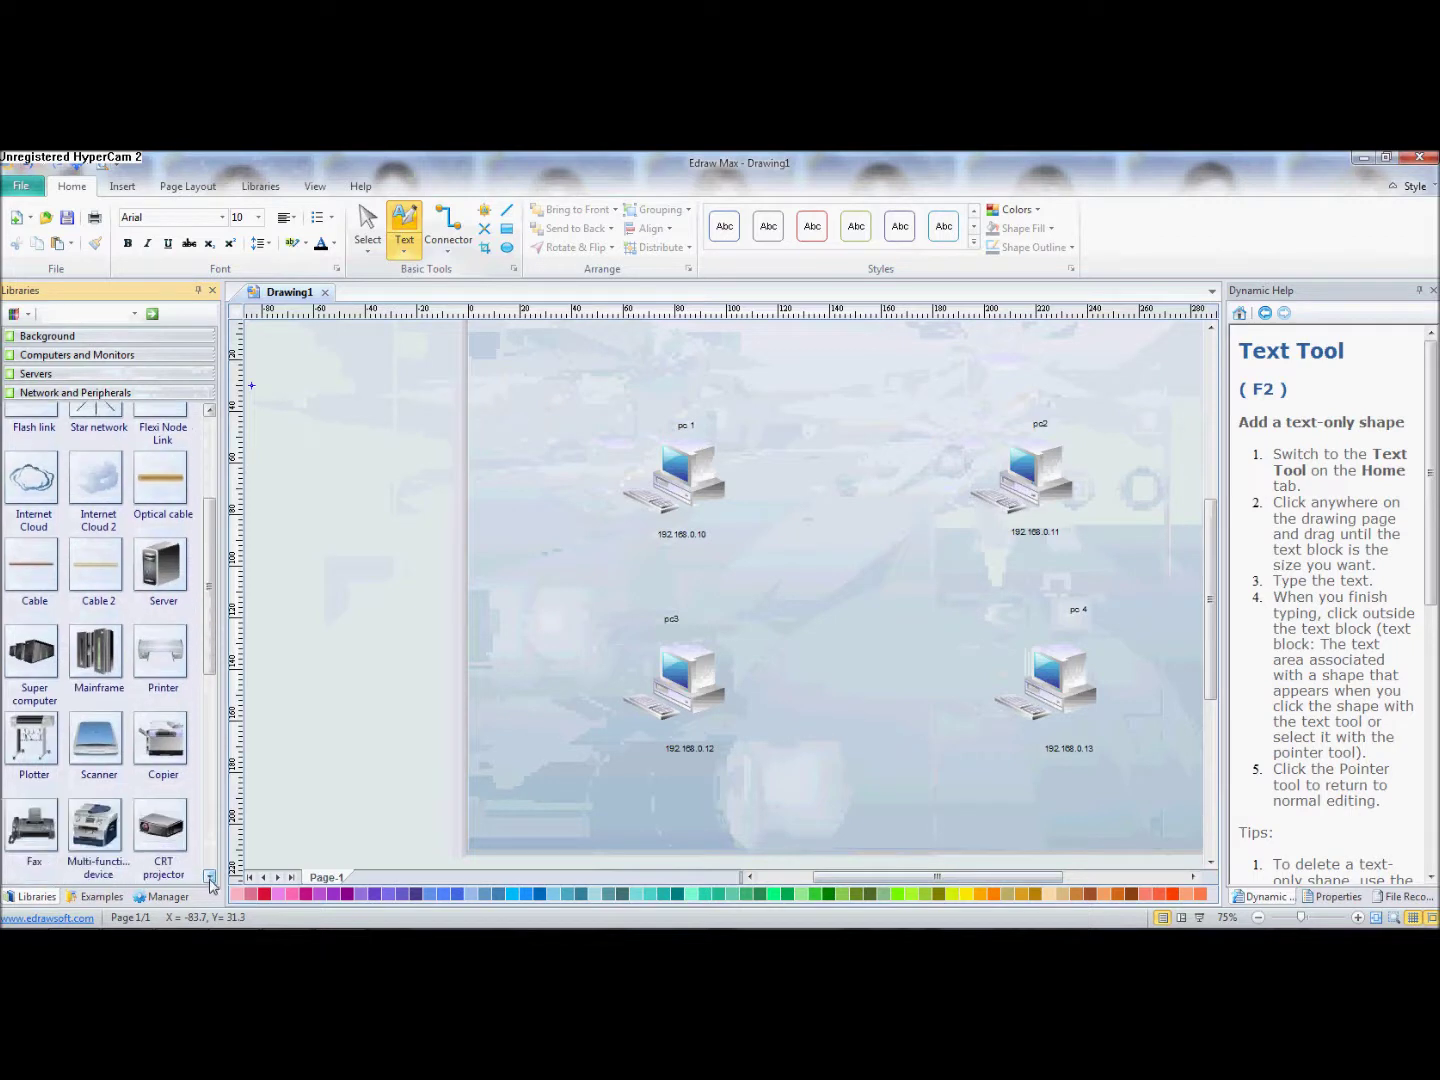
pyautogui.click(210, 877)
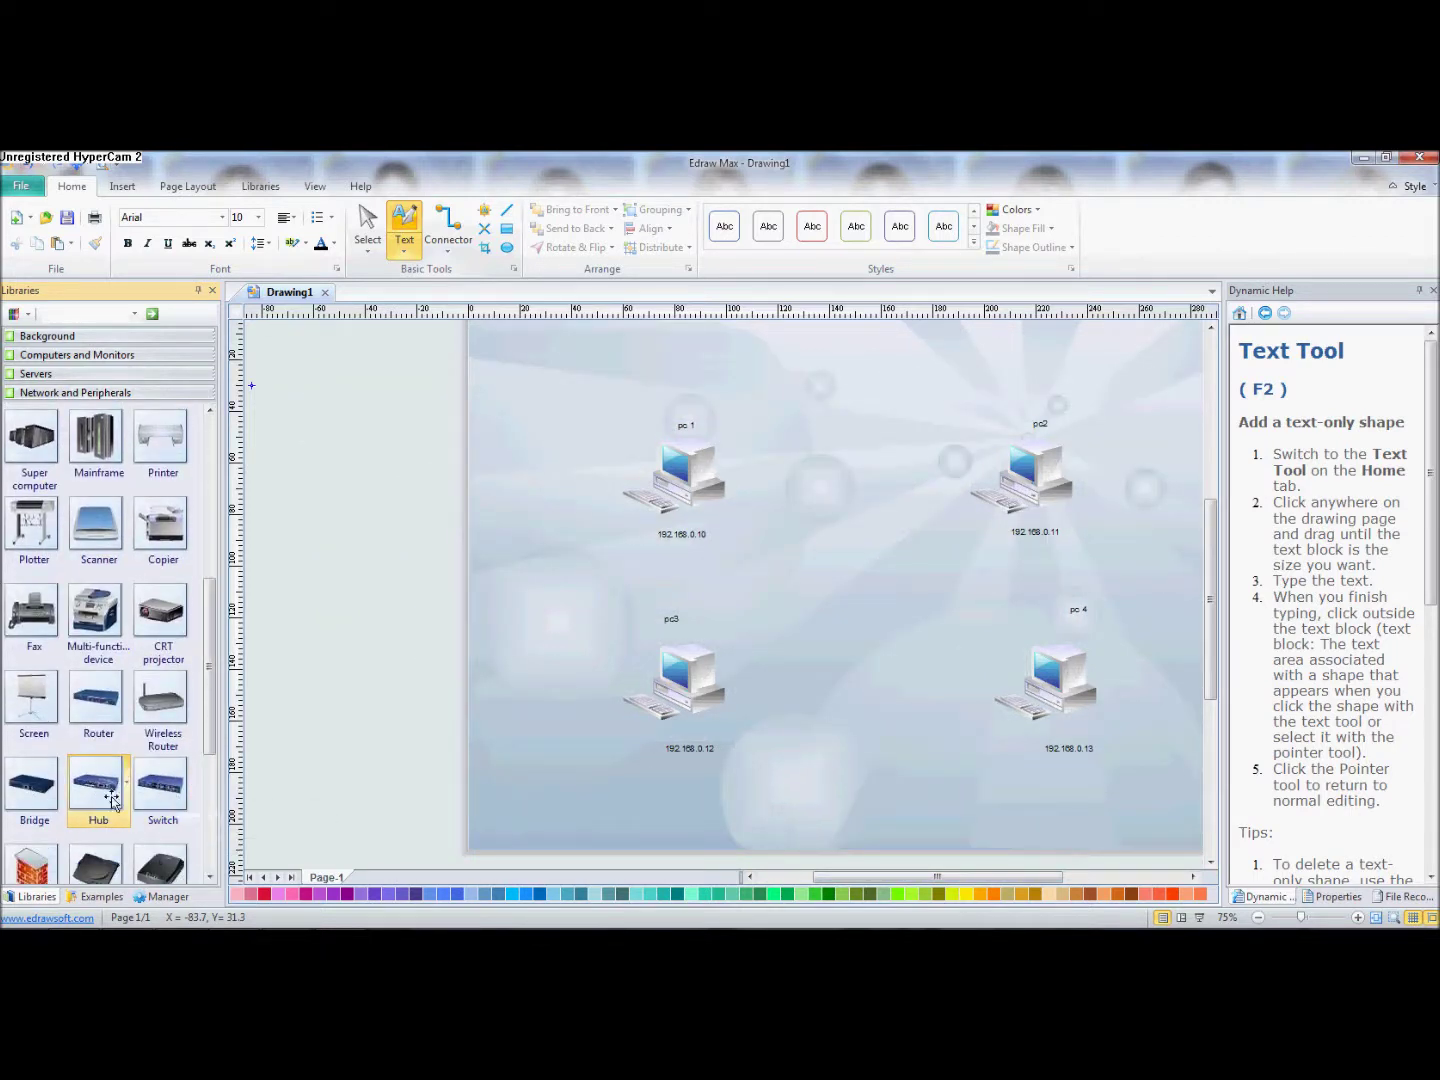
pyautogui.moveTo(164, 789); pyautogui.dragTo(842, 584)
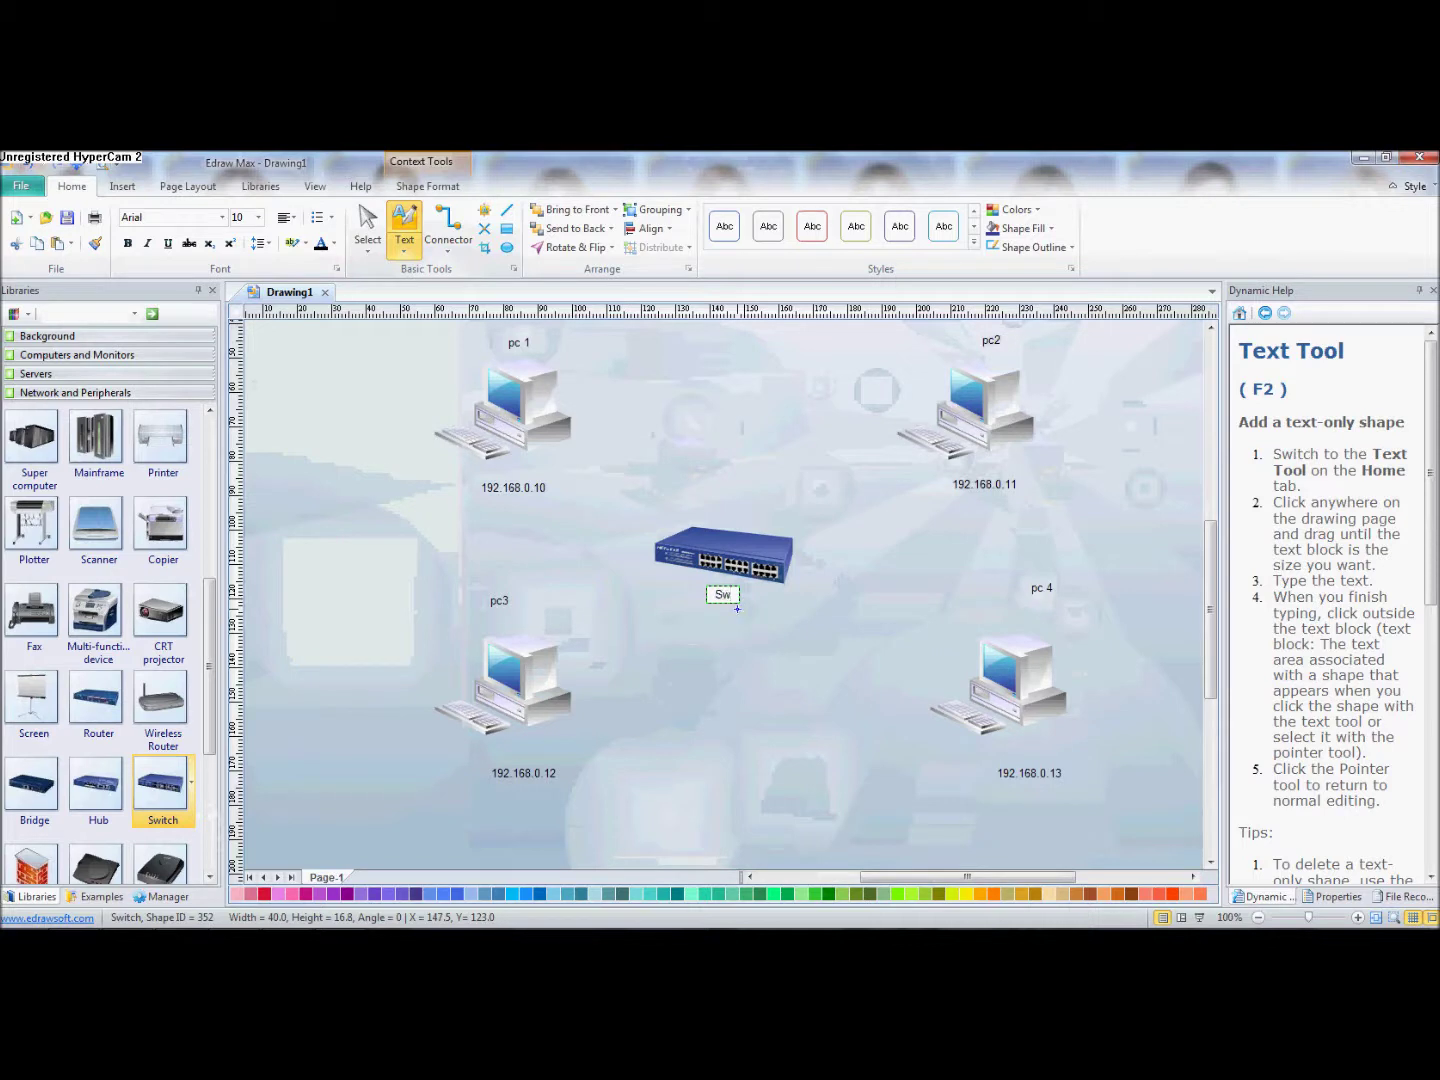
pyautogui.write('ch')
pyautogui.click(743, 640)
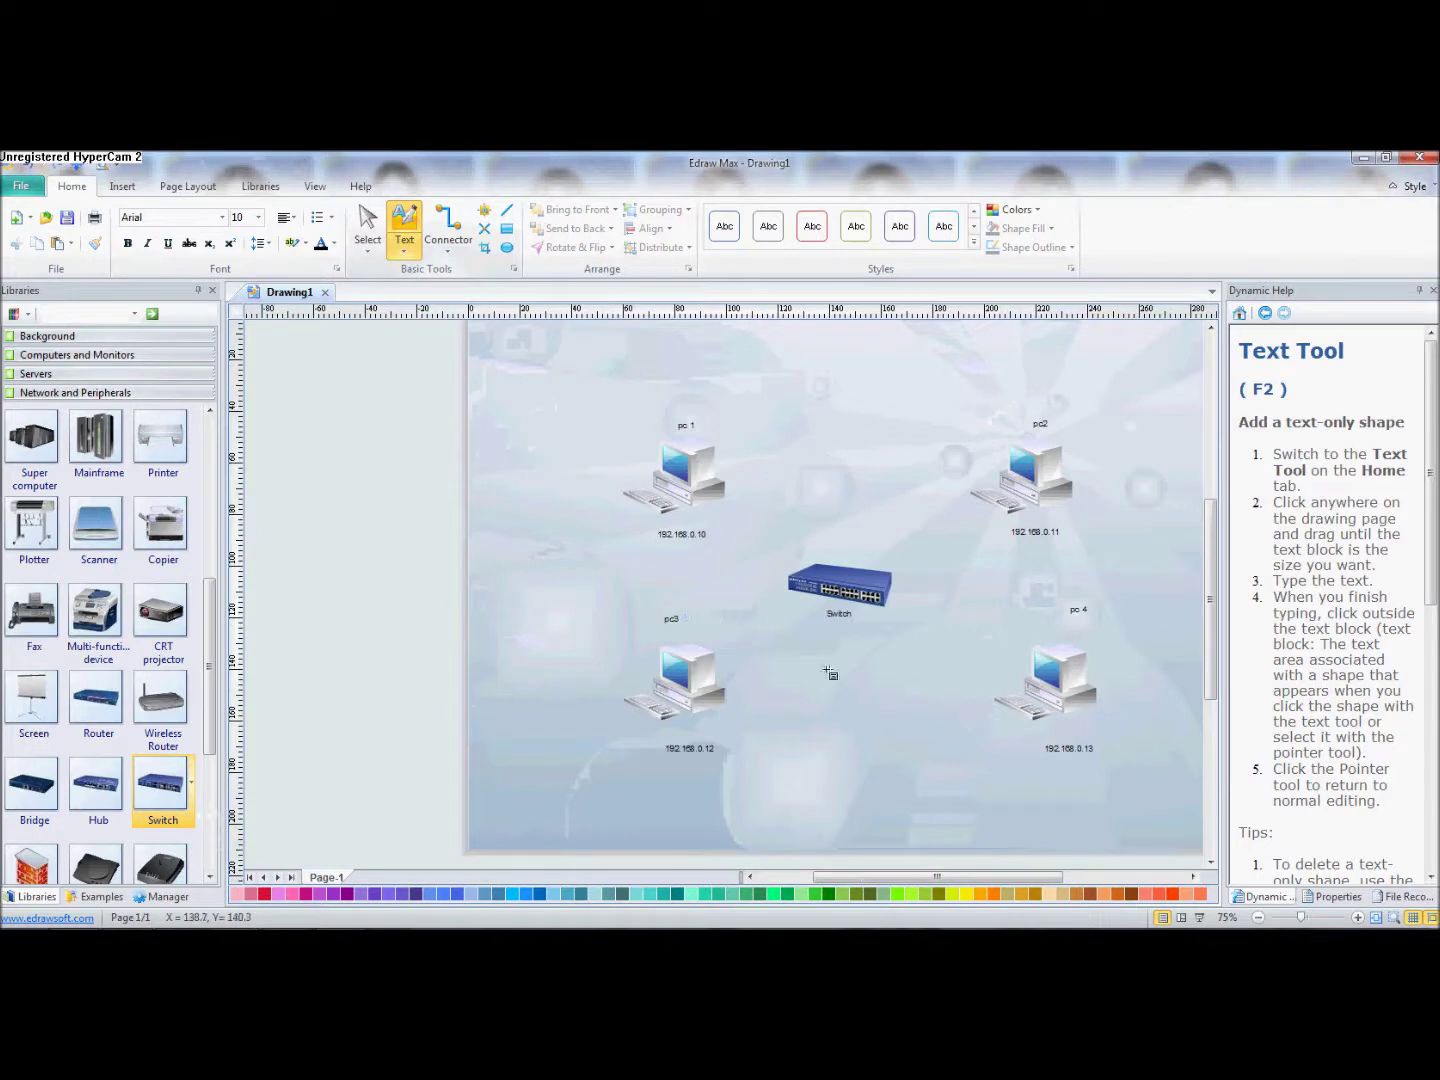
# Add the text label 192.168.0.13 beneath the switch's caption.
pyautogui.moveTo(814, 631); pyautogui.dragTo(897, 647)
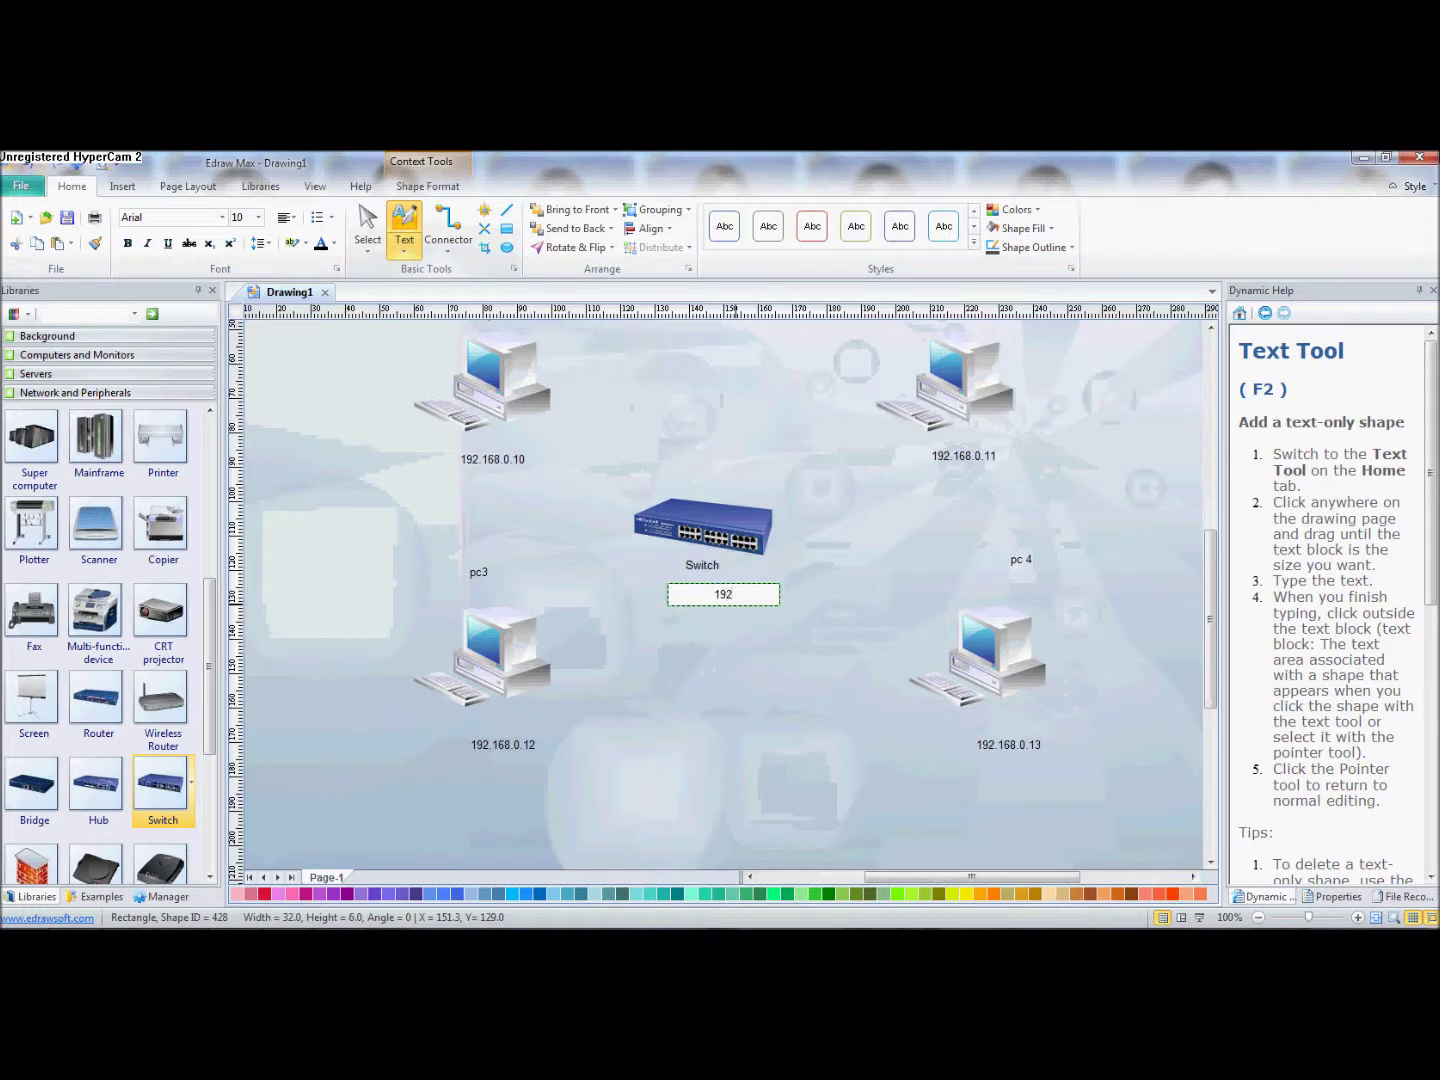
pyautogui.write('192.168.0.13')
pyautogui.click(744, 668)
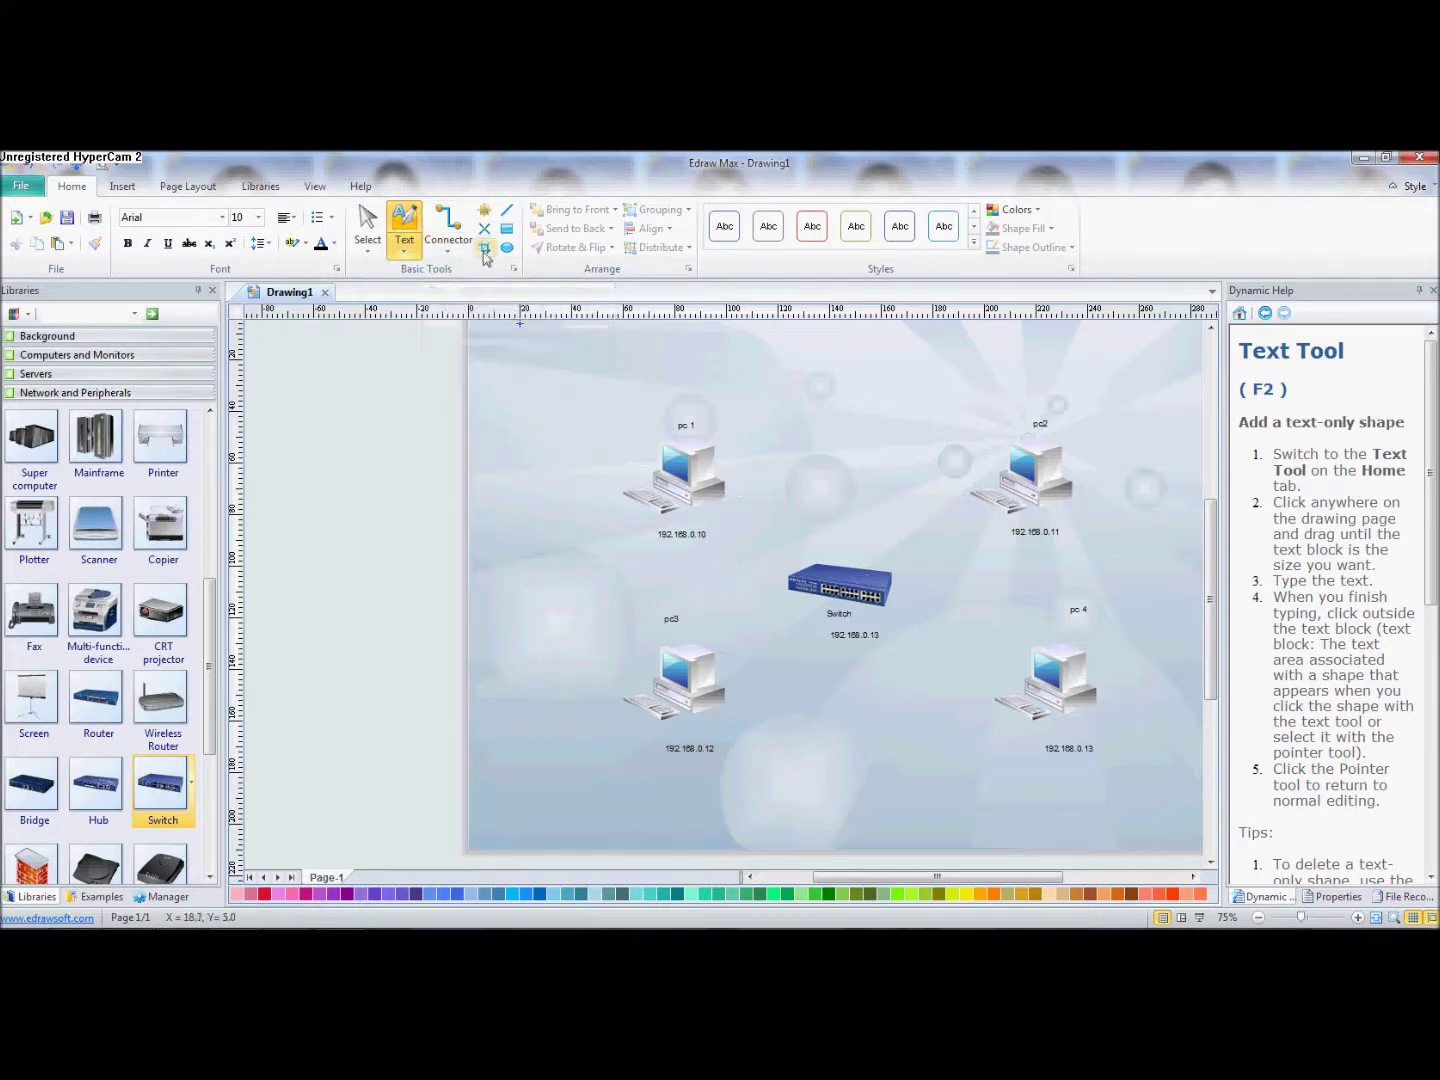
# Connect each of the four PCs to the central switch with a curved connector, using a different connection point on the switch for each.
pyautogui.click(448, 252)
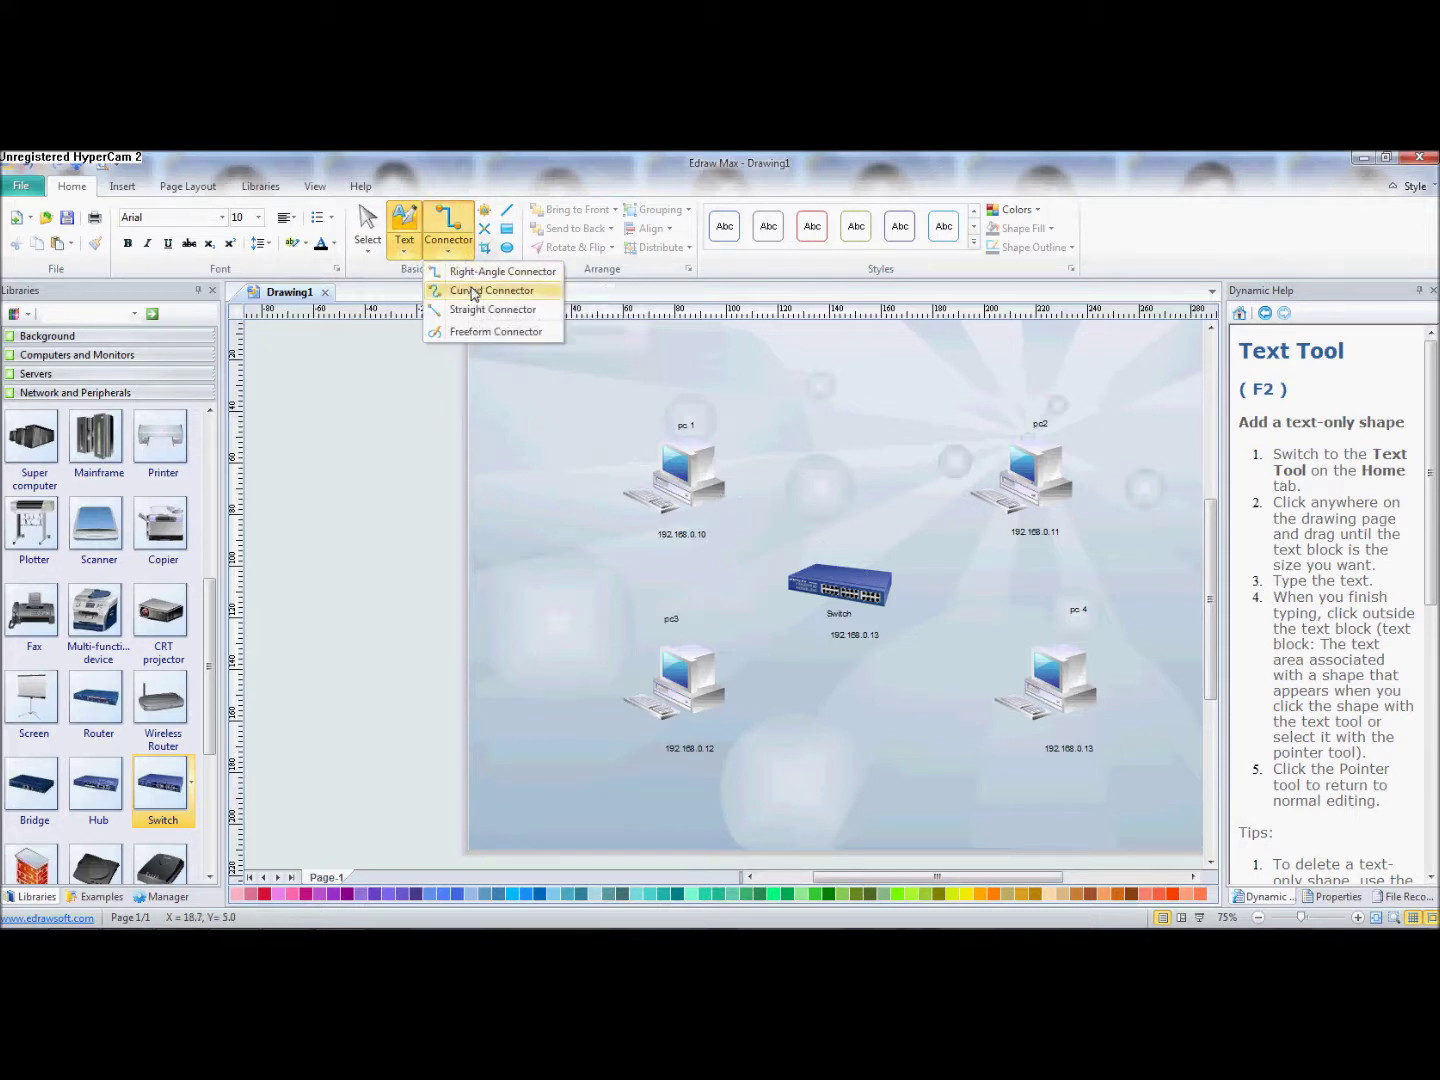
pyautogui.click(485, 290)
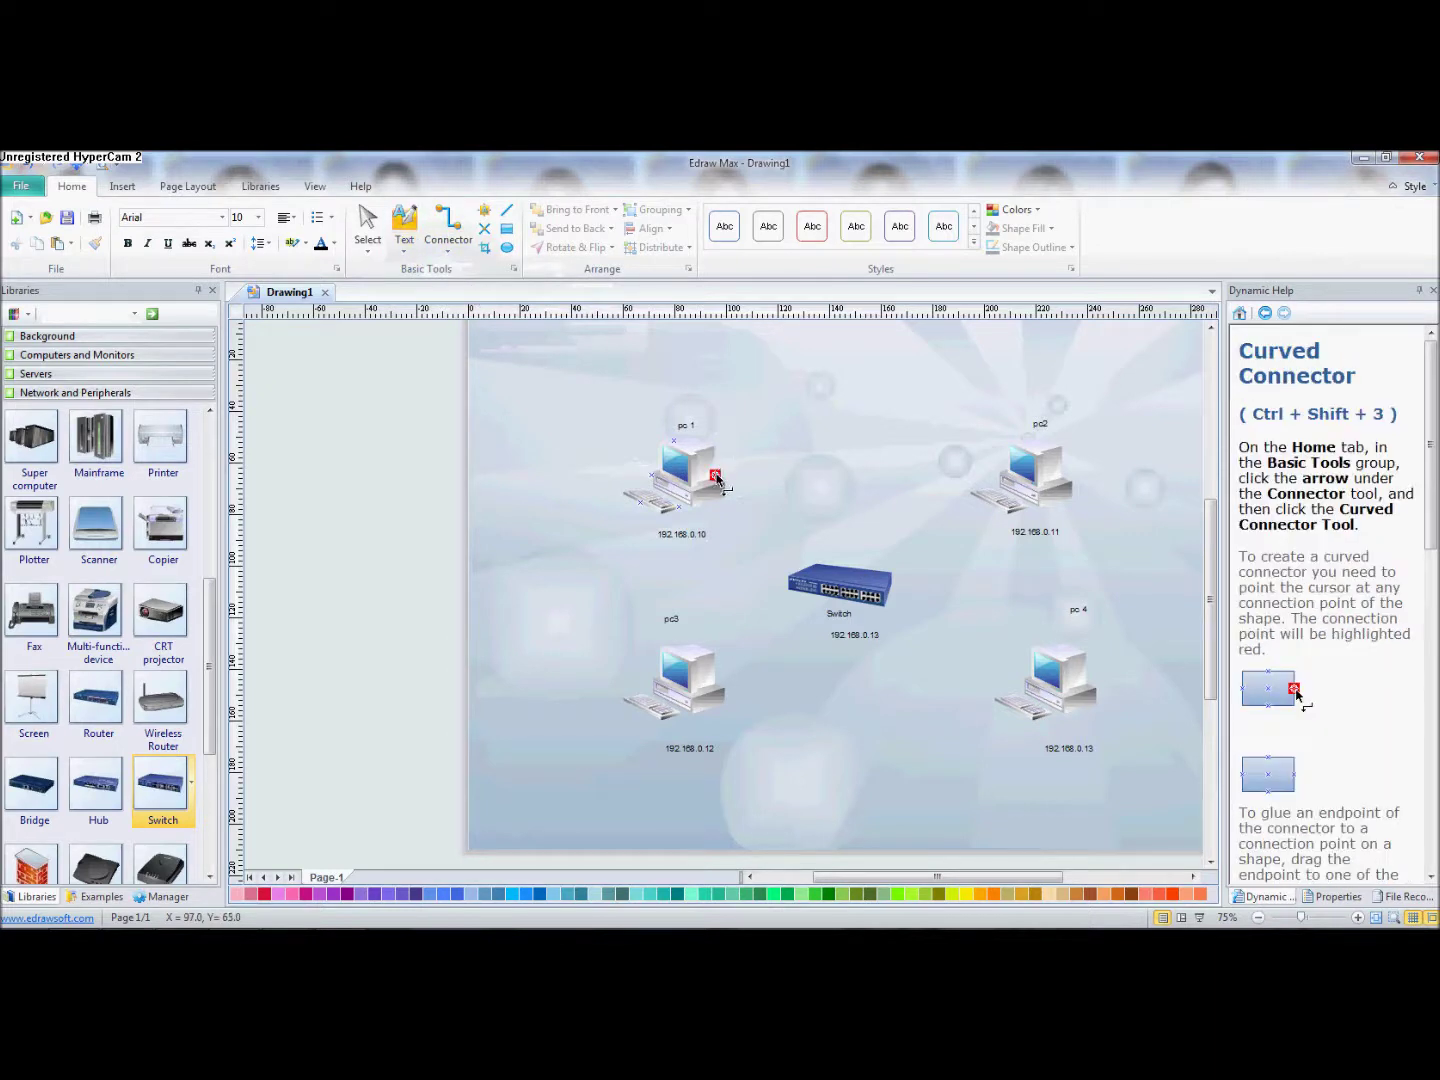
pyautogui.moveTo(715, 475)
pyautogui.mouseDown()
pyautogui.moveTo(855, 560)
pyautogui.moveTo(841, 568)
pyautogui.mouseUp()
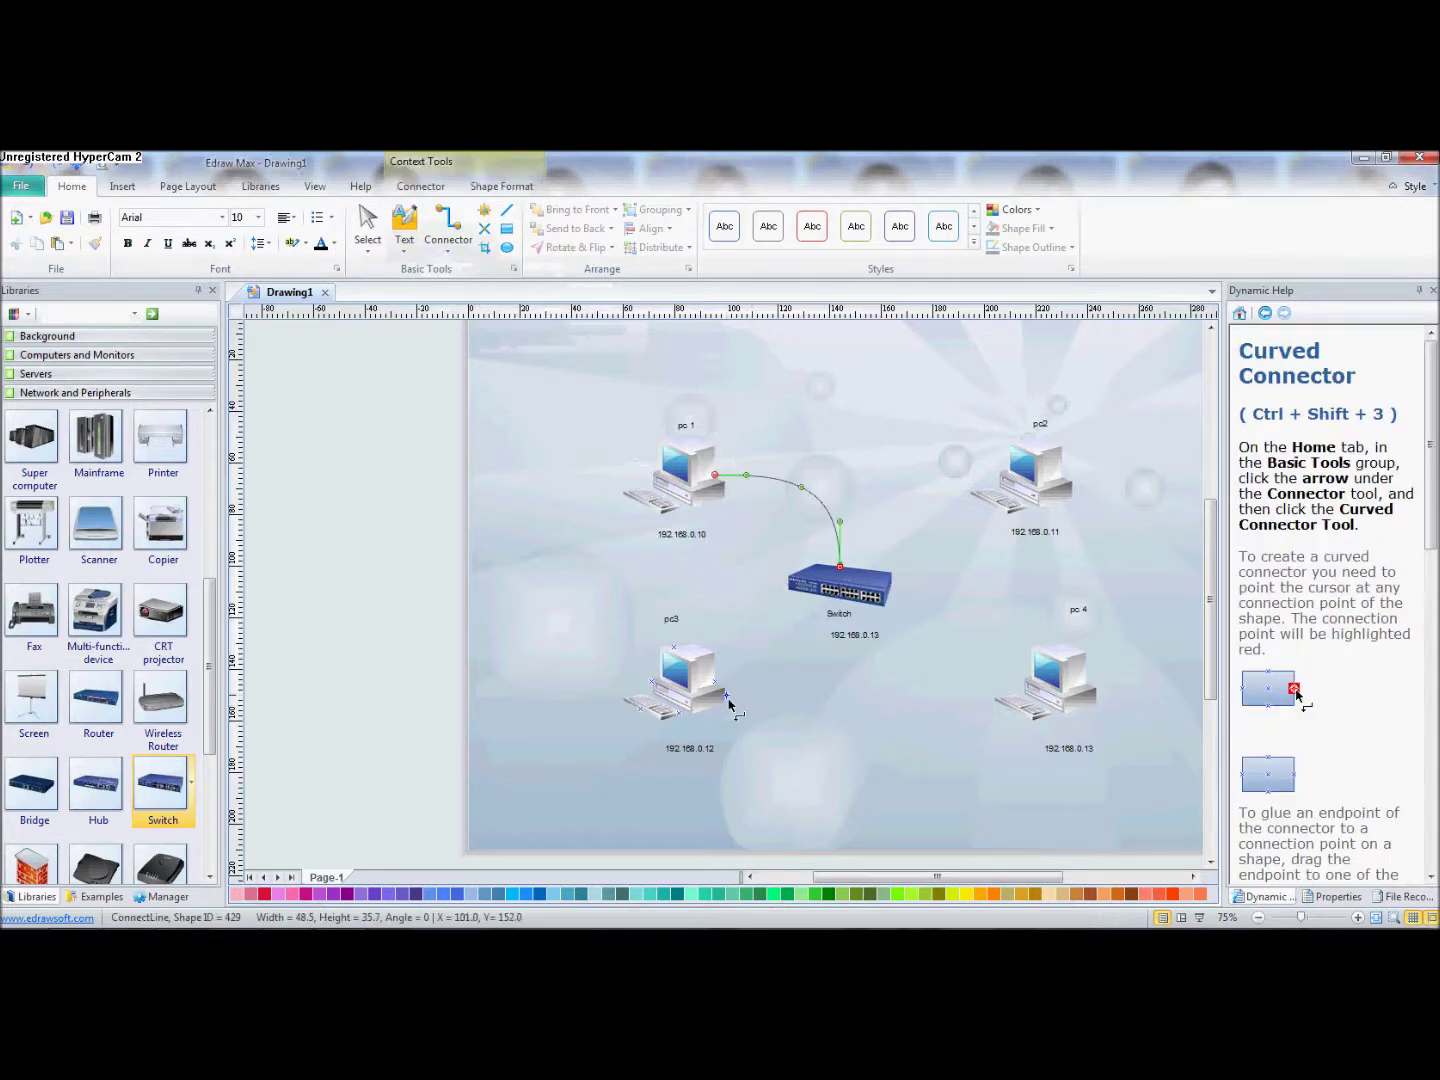
pyautogui.moveTo(720, 684); pyautogui.dragTo(790, 585)
pyautogui.moveTo(1024, 688)
pyautogui.mouseDown()
pyautogui.moveTo(908, 628)
pyautogui.moveTo(893, 585)
pyautogui.mouseUp()
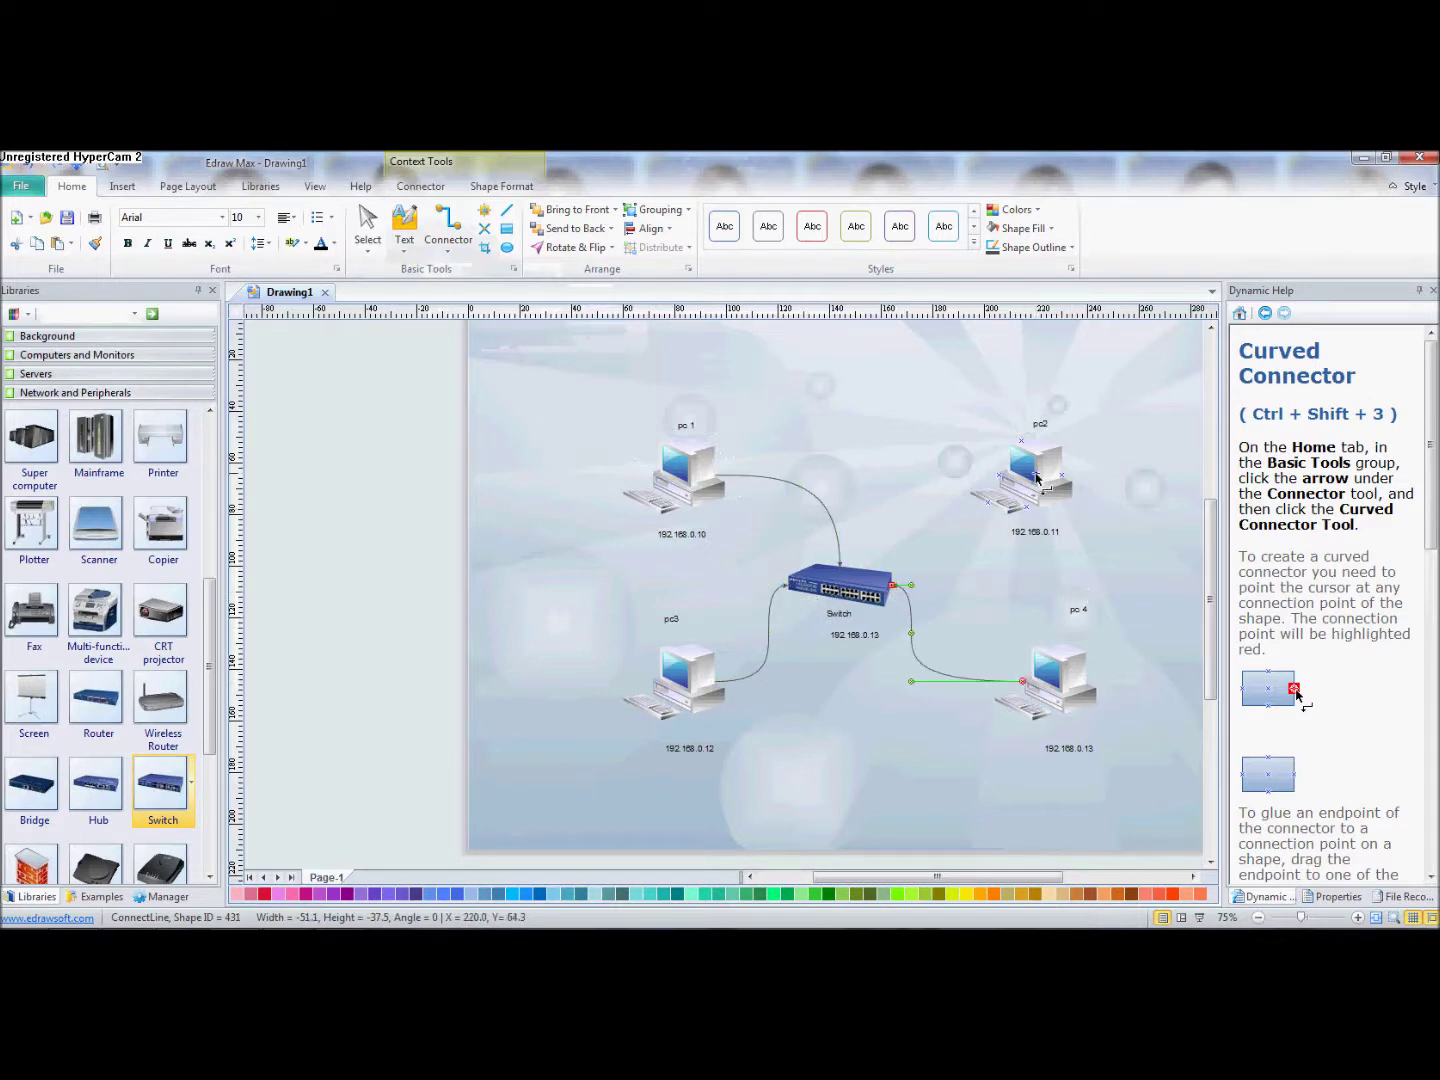
pyautogui.moveTo(1021, 442); pyautogui.dragTo(843, 599)
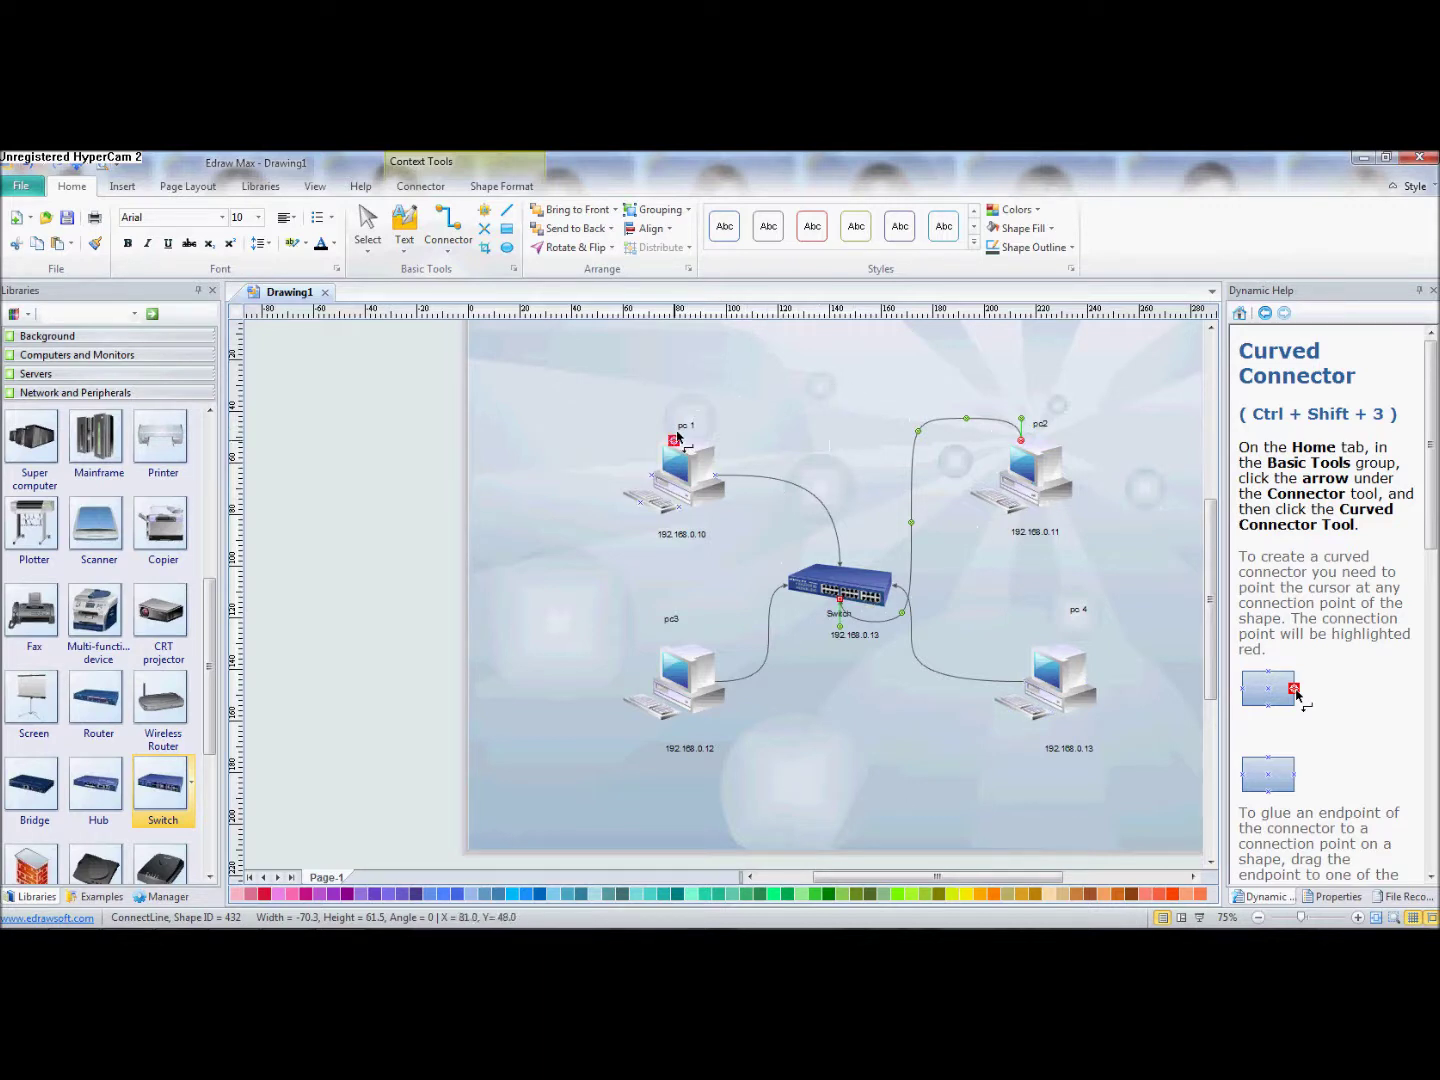
pyautogui.scroll(-2, 716, 550)
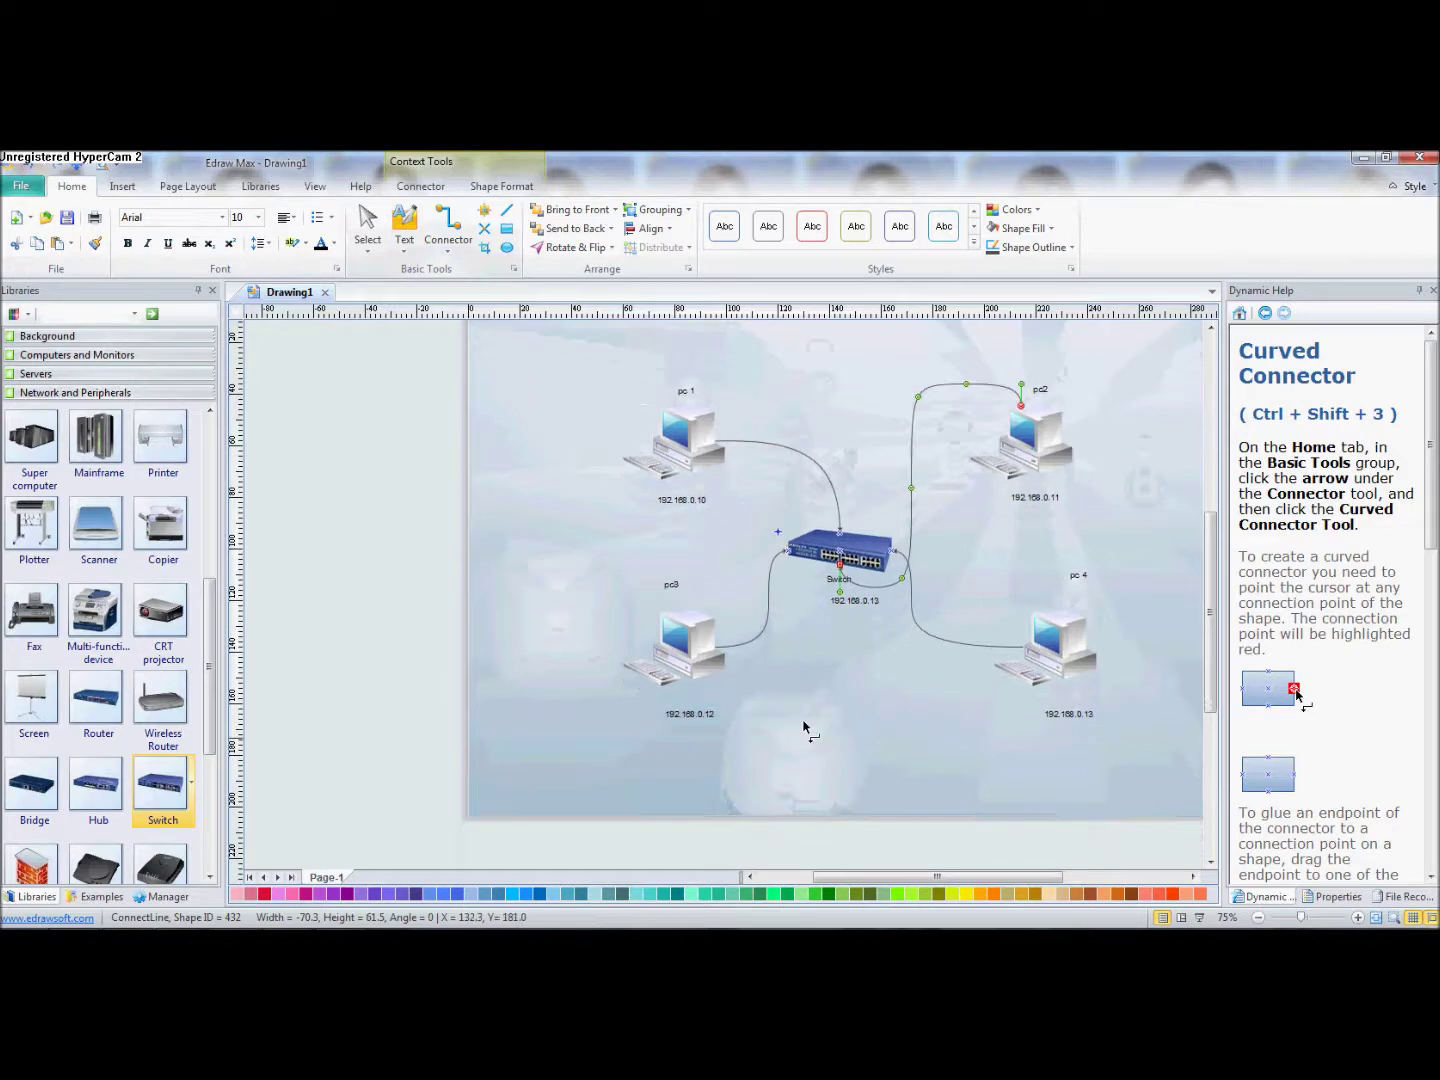
pyautogui.moveTo(830, 879); pyautogui.dragTo(861, 880)
pyautogui.scroll(2, 760, 808)
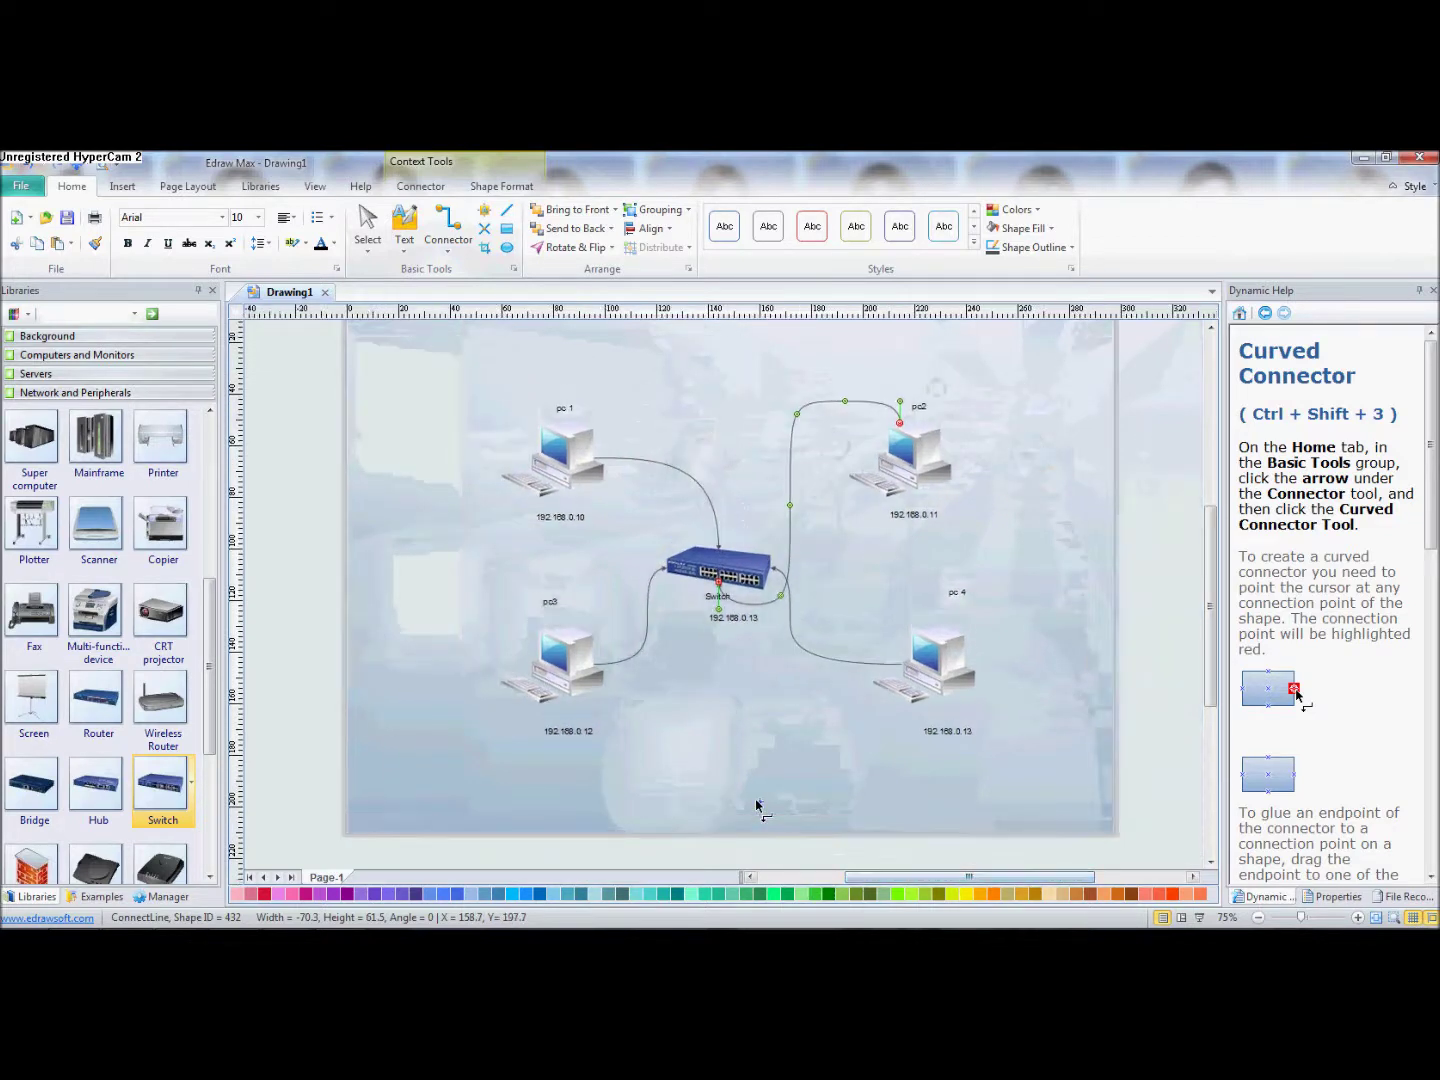
pyautogui.scroll(1, 757, 806)
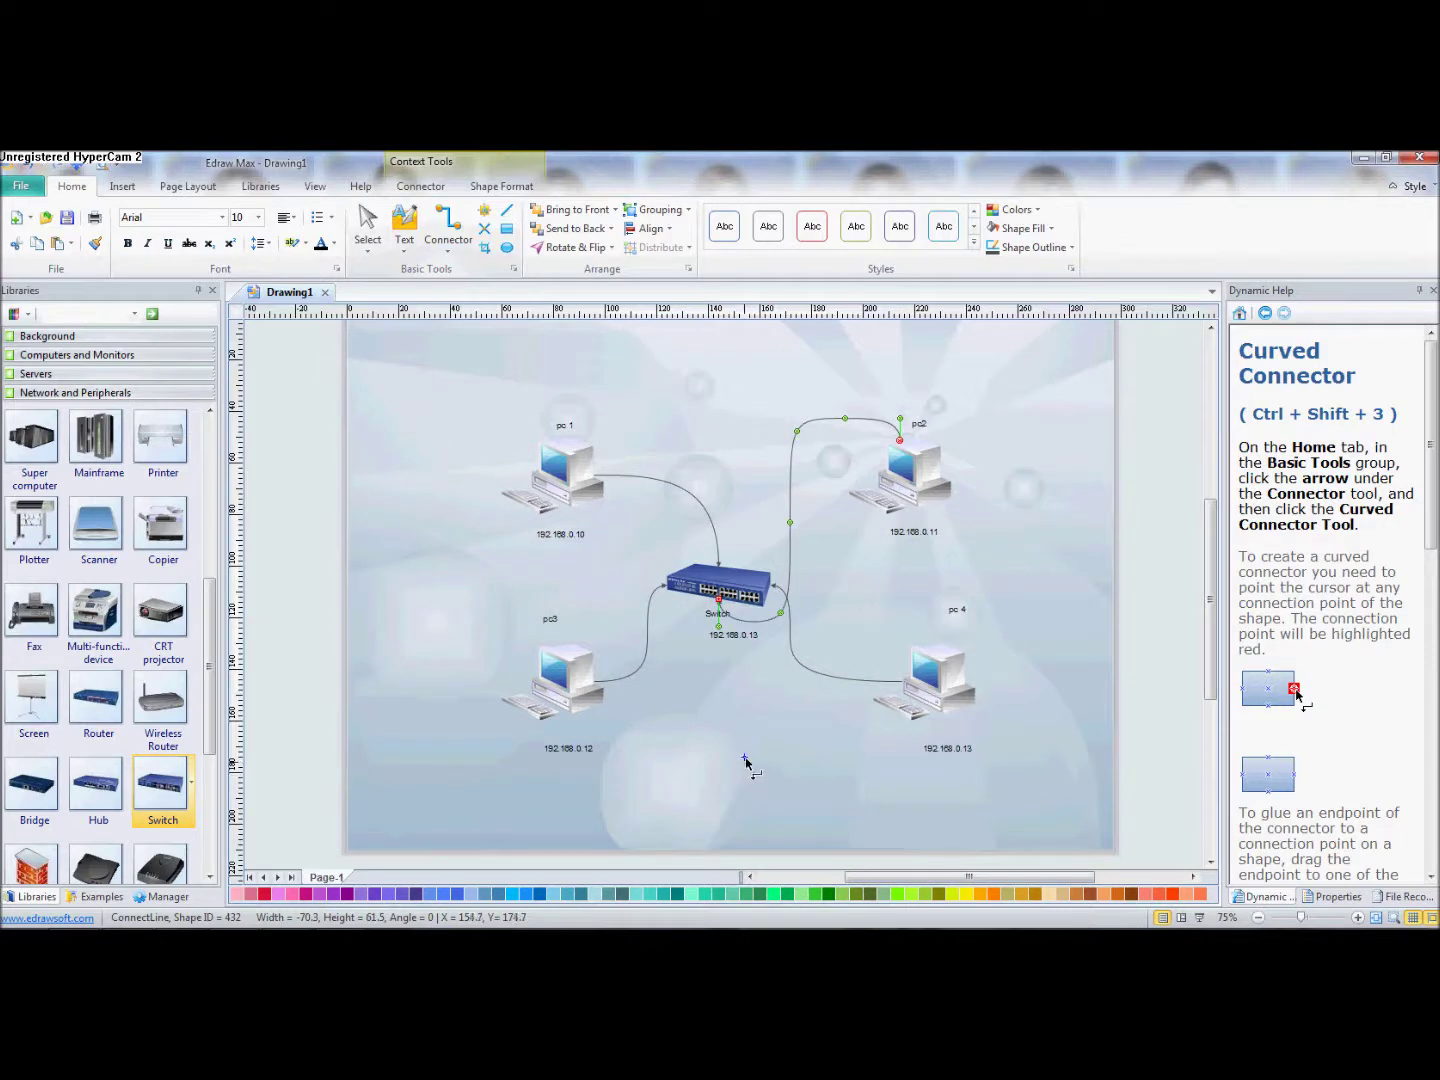
pyautogui.scroll(1, 749, 761)
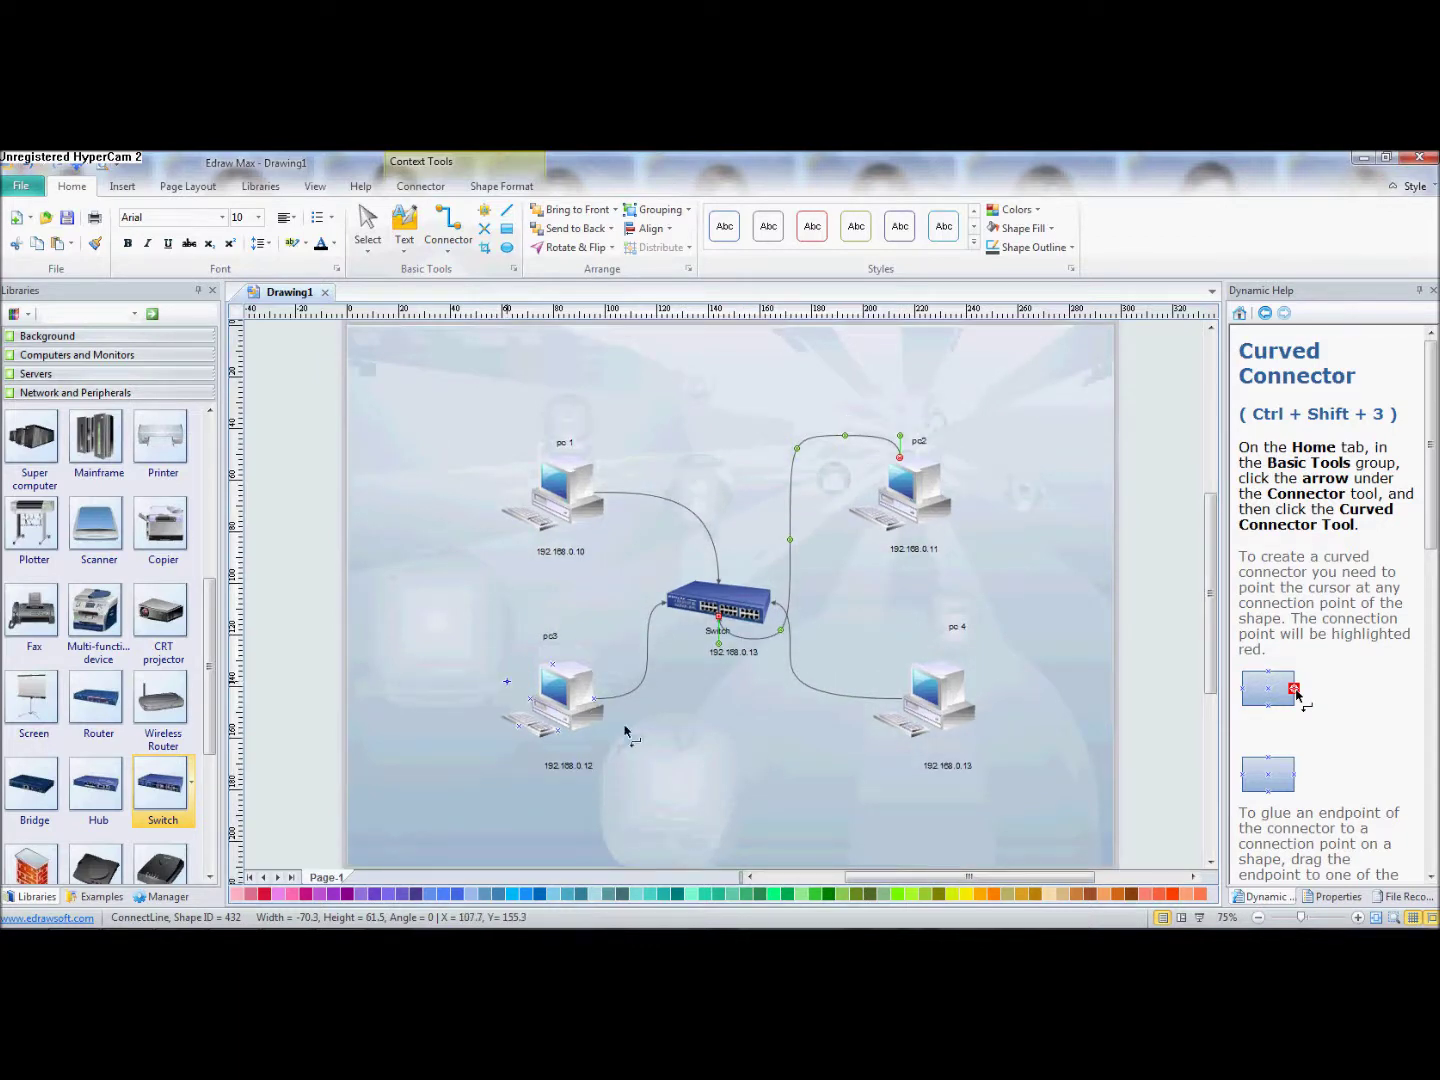